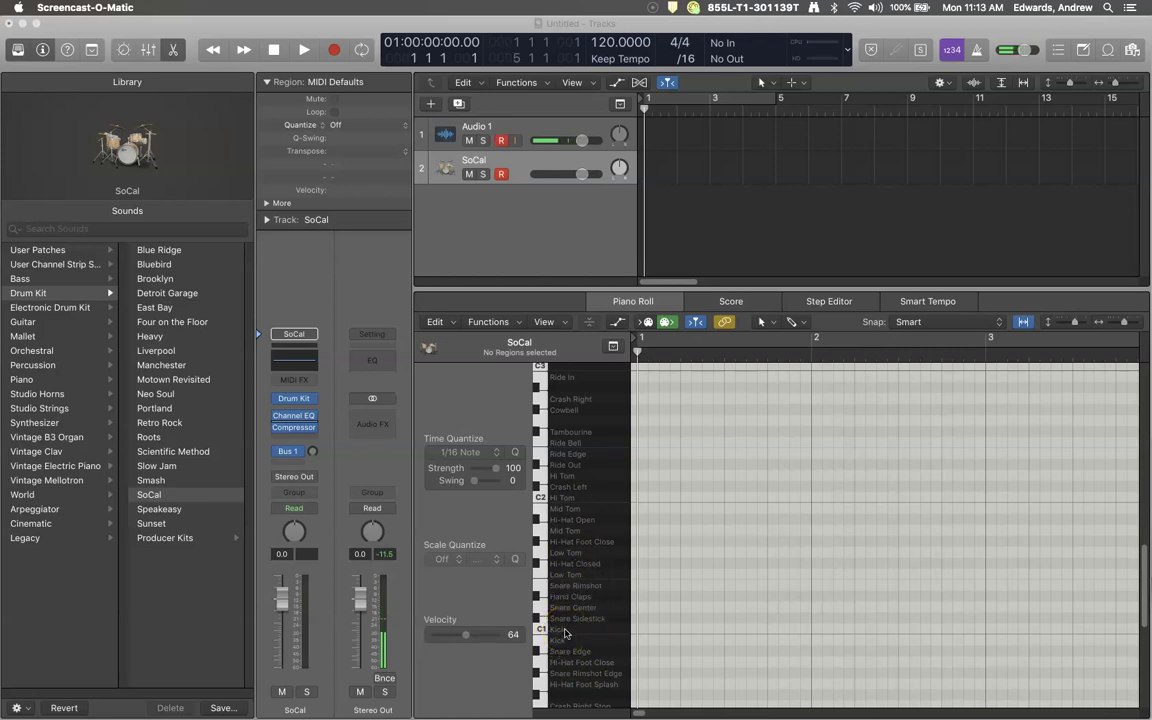
pyautogui.click(567, 628)
pyautogui.click(615, 545)
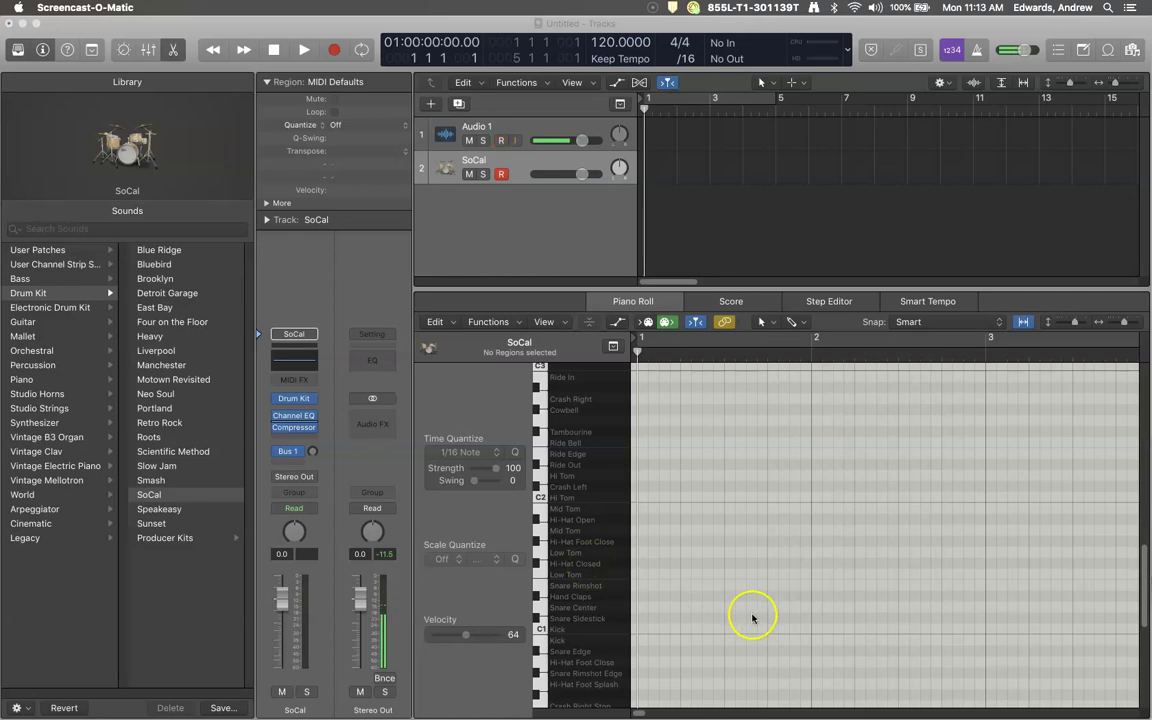
pyautogui.hscroll(10, 752, 618)
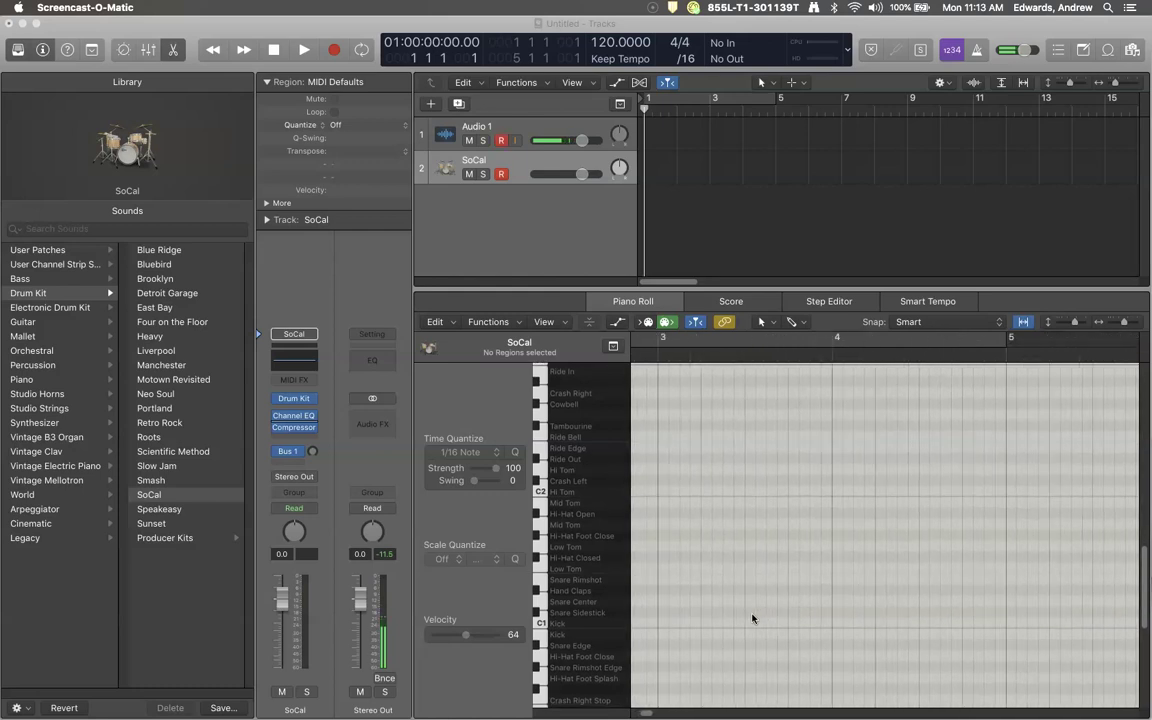
pyautogui.hscroll(-10, 752, 618)
pyautogui.click(499, 229)
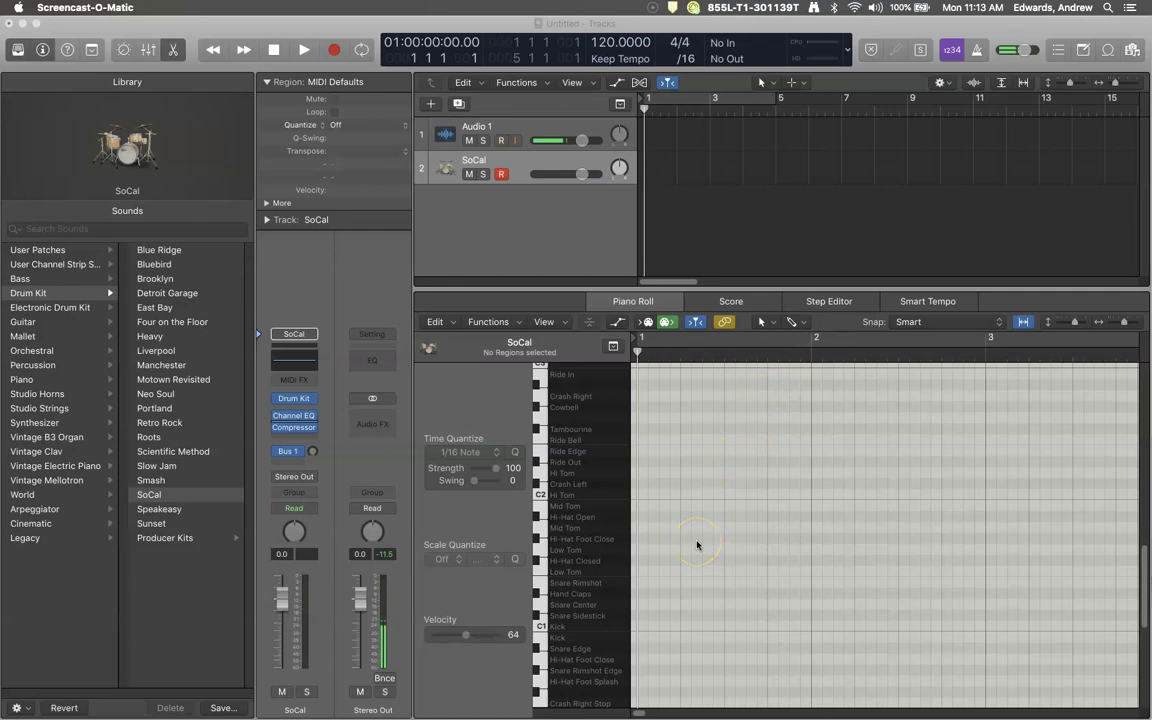
# Add Kick (C1) notes in bar 1 on beat 1, the last sixteenth of beat 2, and beat 3.
pyautogui.click(697, 547)
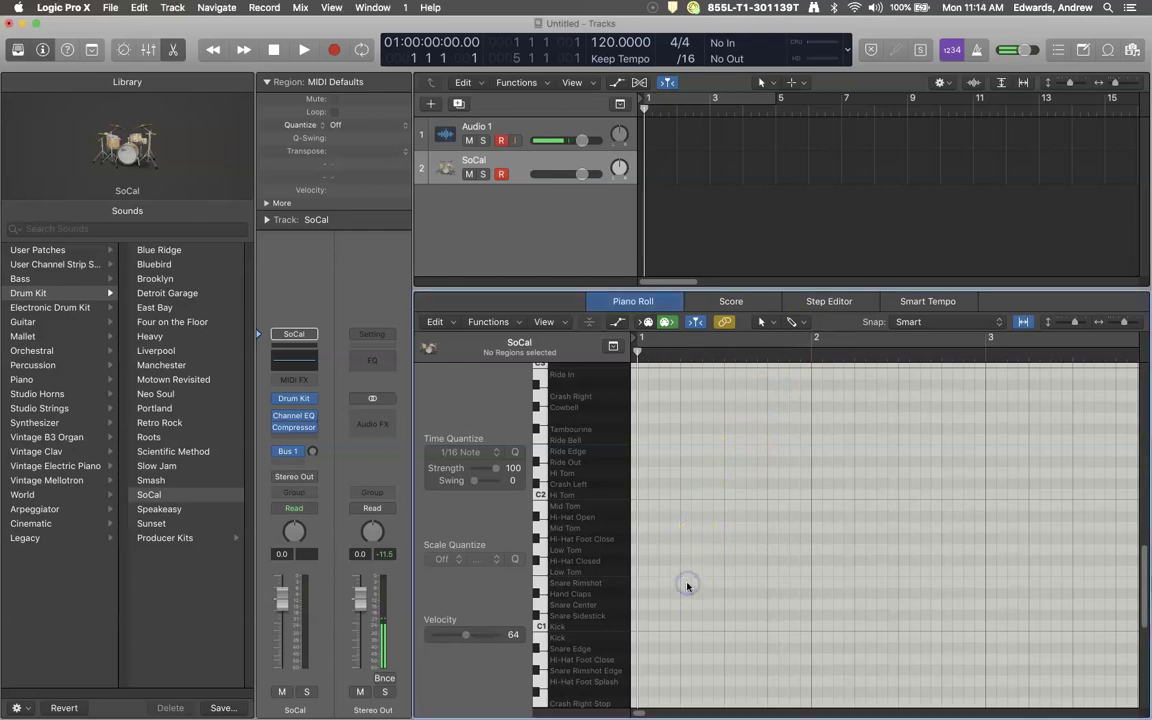
pyautogui.click(690, 571)
pyautogui.click(648, 622)
pyautogui.click(645, 627)
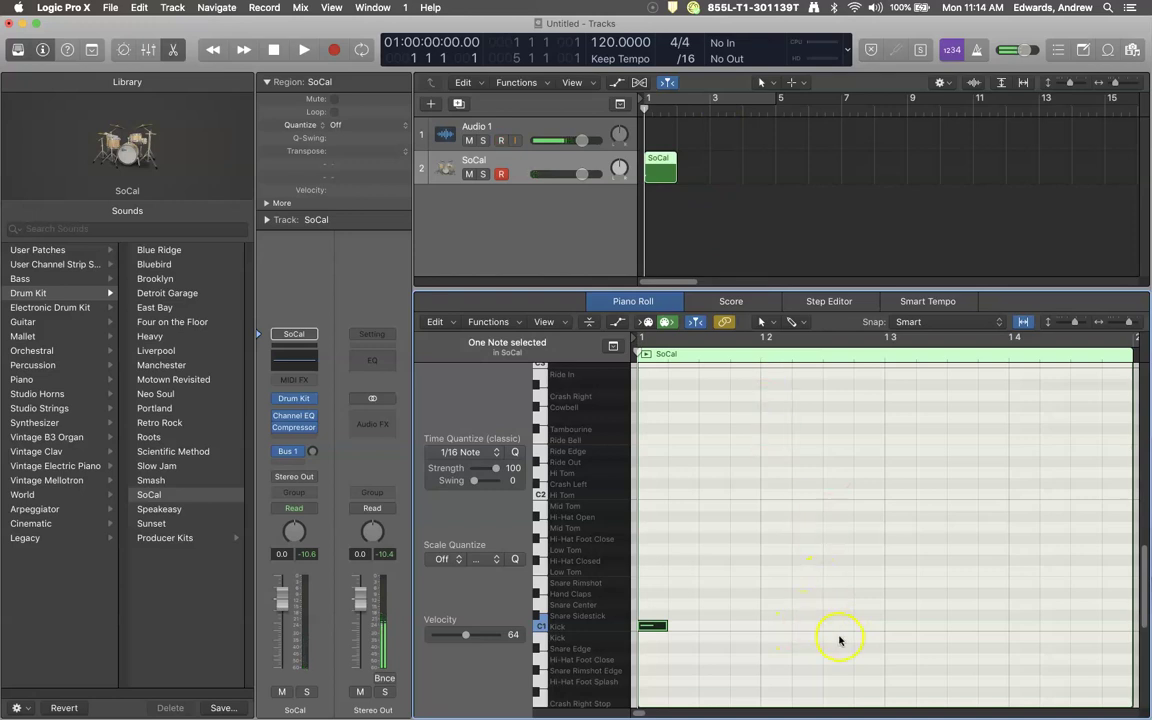
pyautogui.click(872, 626)
pyautogui.click(900, 626)
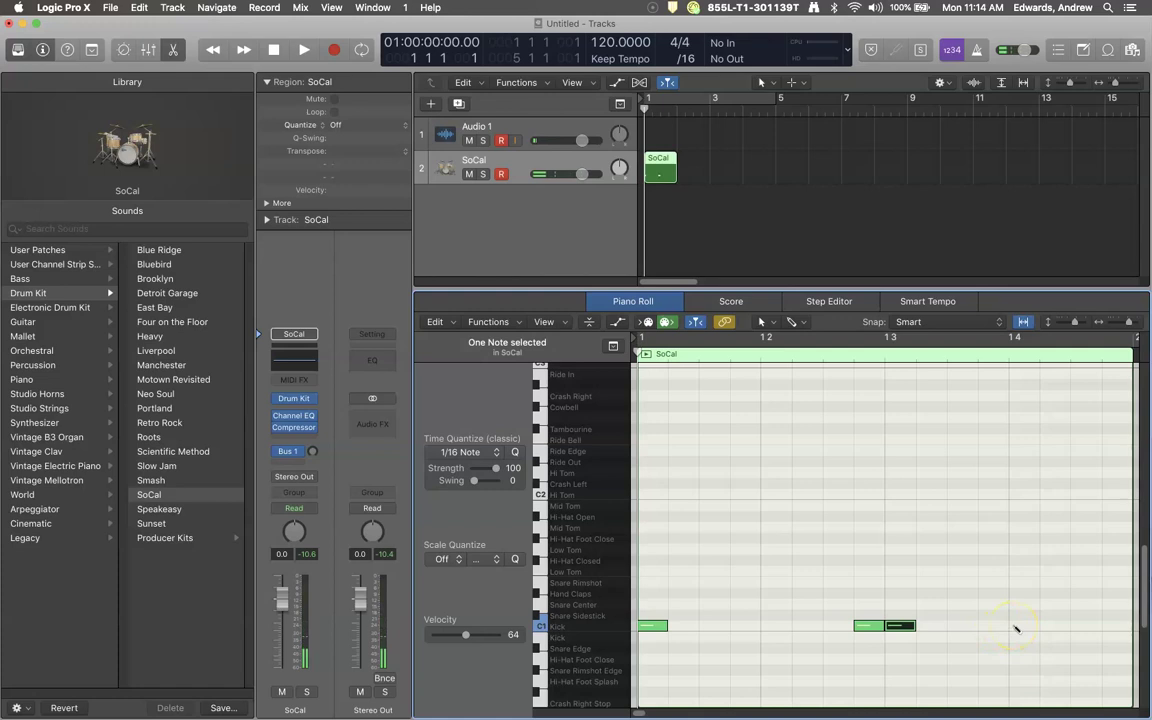
# Repeat the kick pattern in bar 2 on beat 1, the last sixteenth of beat 2, and beat 3.
pyautogui.hscroll(5, 1016, 628)
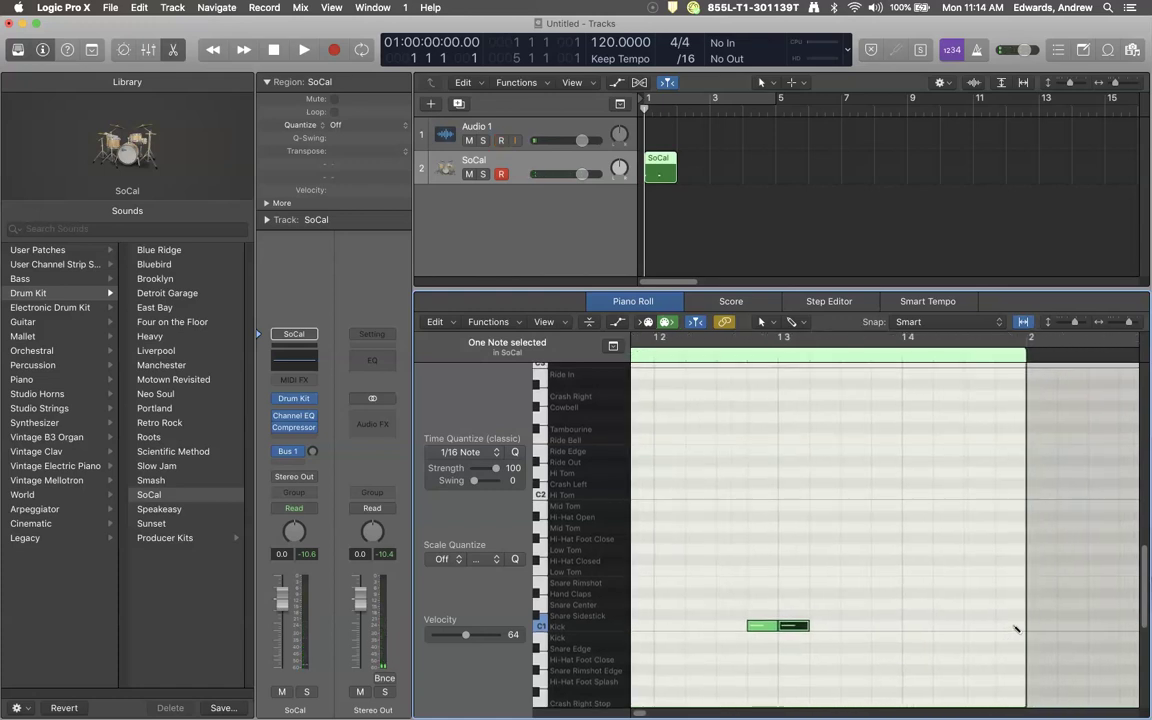
pyautogui.click(1052, 627)
pyautogui.click(1000, 626)
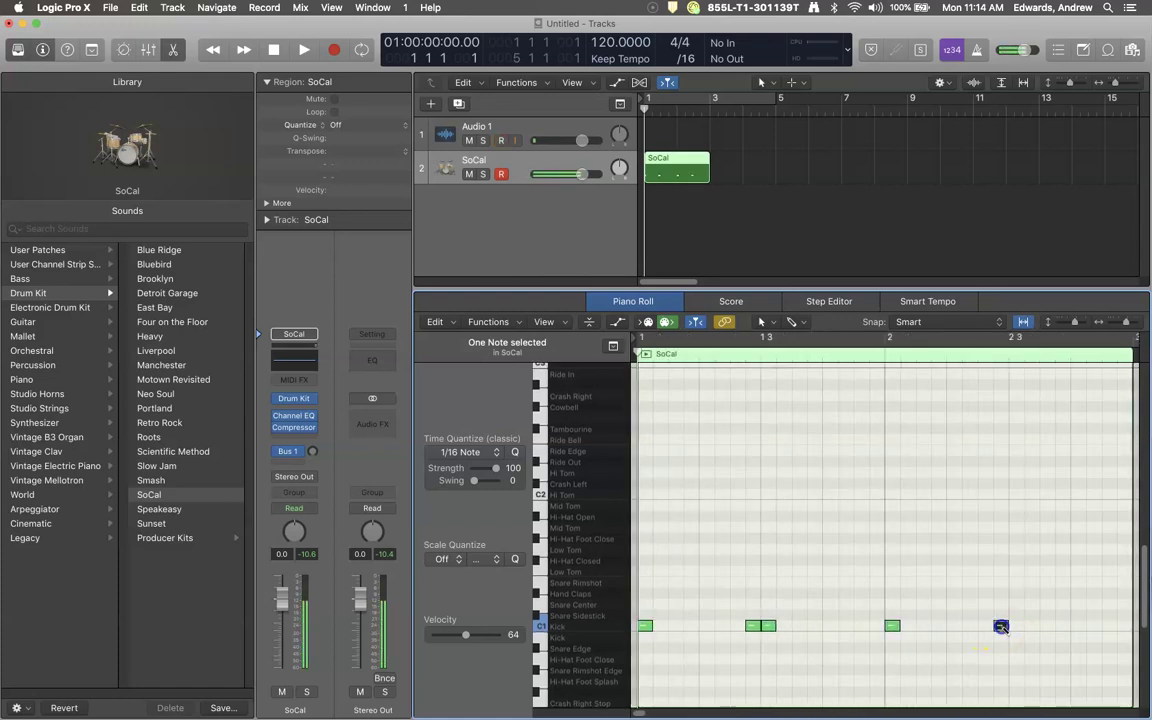
pyautogui.click(1016, 626)
# Repeat the kick pattern in bar 3 on beat 1, the last sixteenth of beat 2, and beat 3.
pyautogui.hscroll(5, 1097, 628)
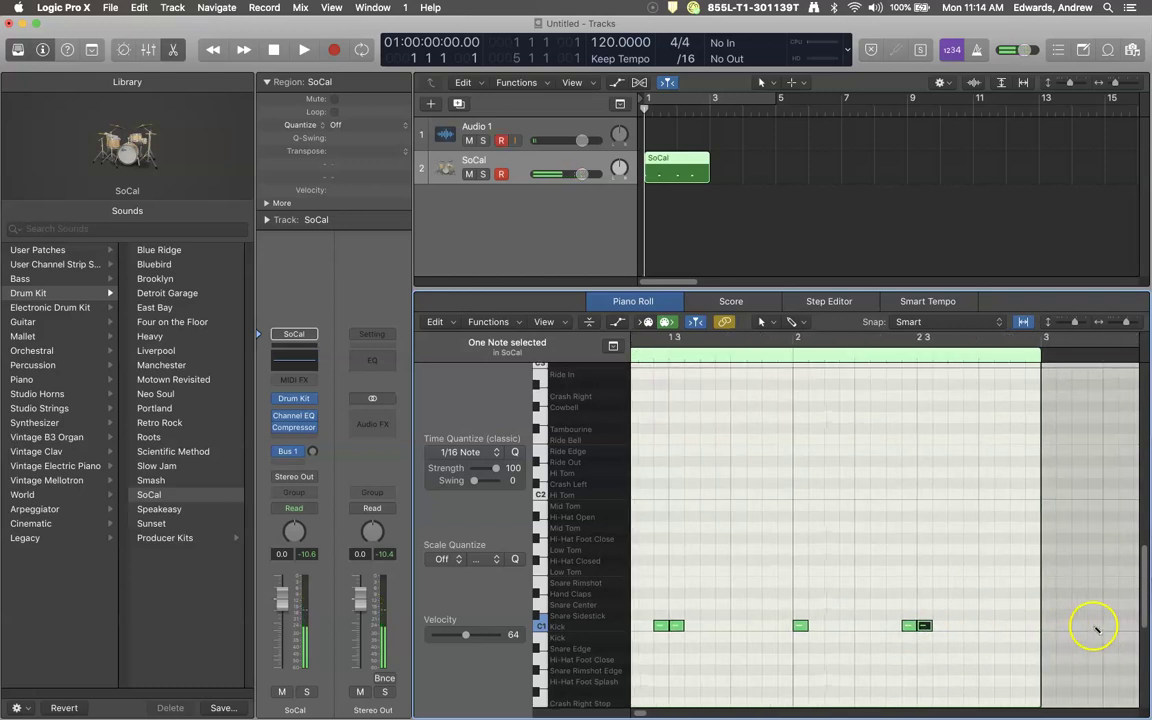
pyautogui.click(1047, 627)
pyautogui.moveTo(1047, 626); pyautogui.dragTo(974, 628)
pyautogui.keyDown('super'); pyautogui.click(1047, 628); pyautogui.keyUp('super')
pyautogui.keyDown('super'); pyautogui.click(1056, 628); pyautogui.keyUp('super')
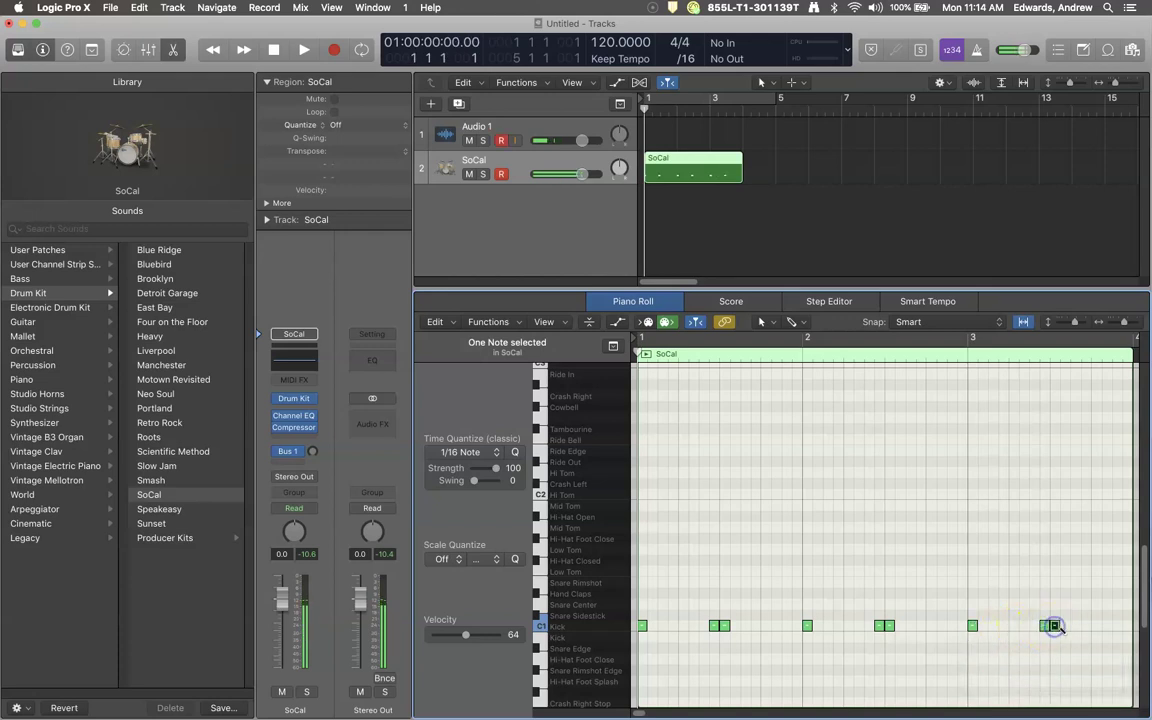
# Repeat the kick pattern in bar 4 on beat 1, the last sixteenth of beat 2, and beat 3.
pyautogui.hscroll(4, 1098, 634)
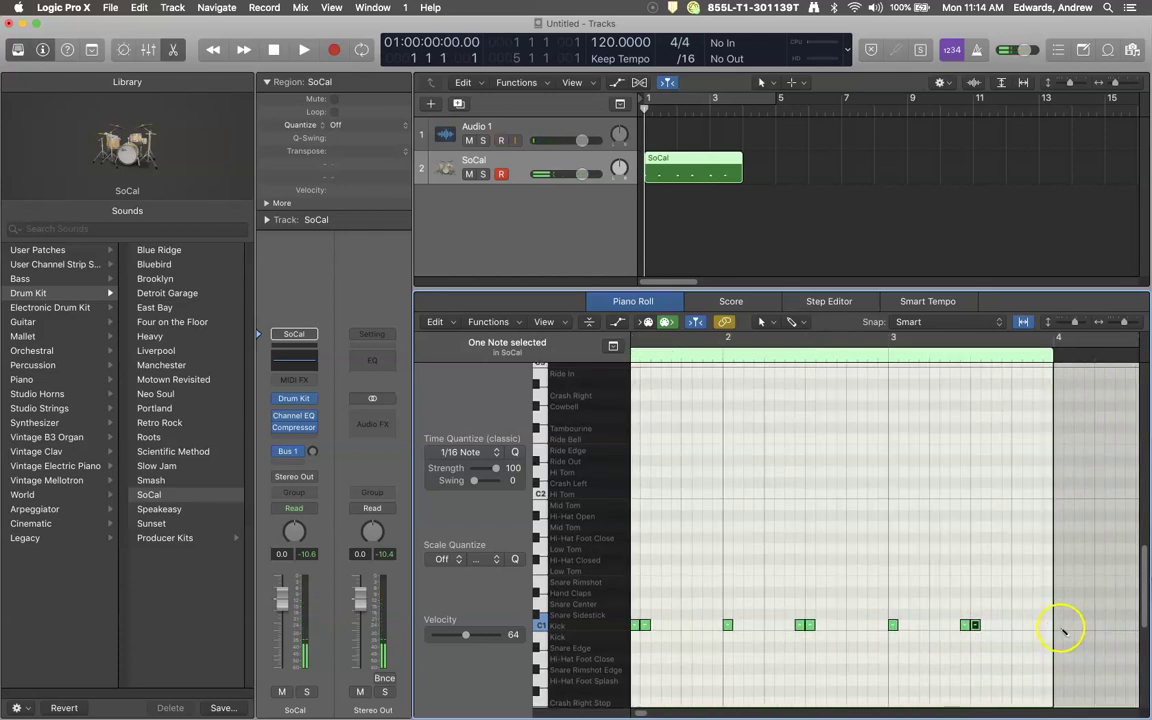
pyautogui.keyDown('super'); pyautogui.click(1059, 627); pyautogui.keyUp('super')
pyautogui.keyDown('super'); pyautogui.click(1018, 623); pyautogui.keyUp('super')
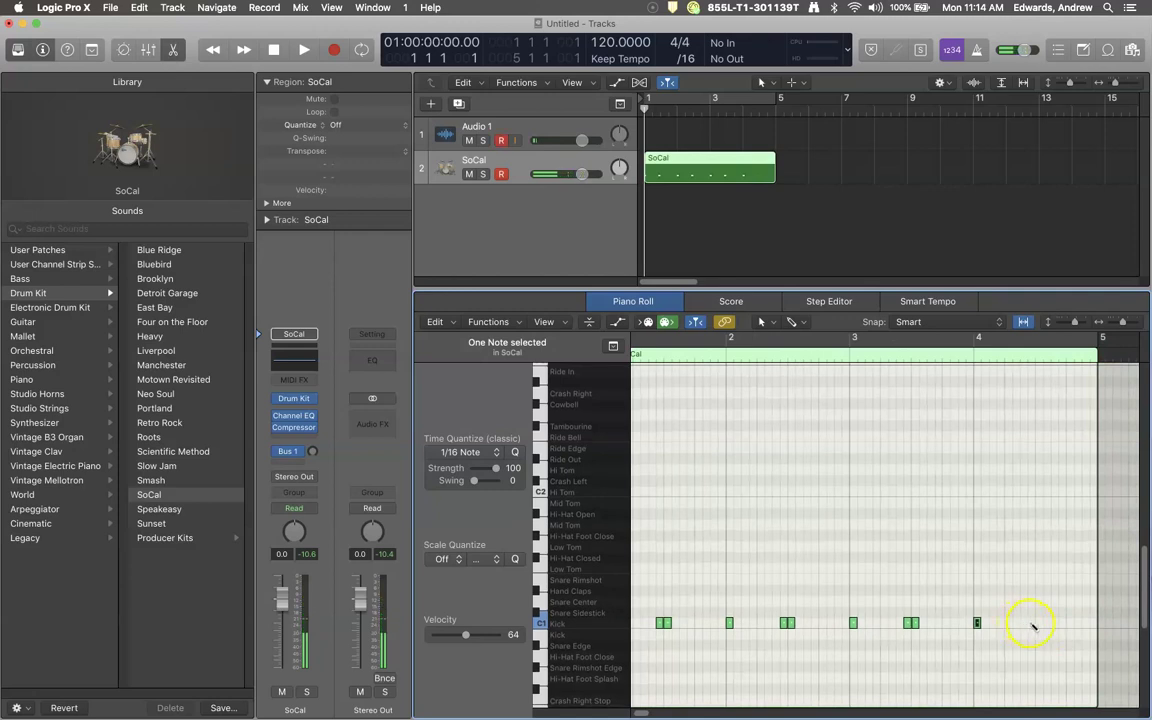
pyautogui.keyDown('super'); pyautogui.click(1032, 624); pyautogui.keyUp('super')
pyautogui.keyDown('super'); pyautogui.click(1039, 625); pyautogui.keyUp('super')
# Add Snare Center notes on beats 2 and 4 of all four bars.
pyautogui.hscroll(-3, 1045, 631)
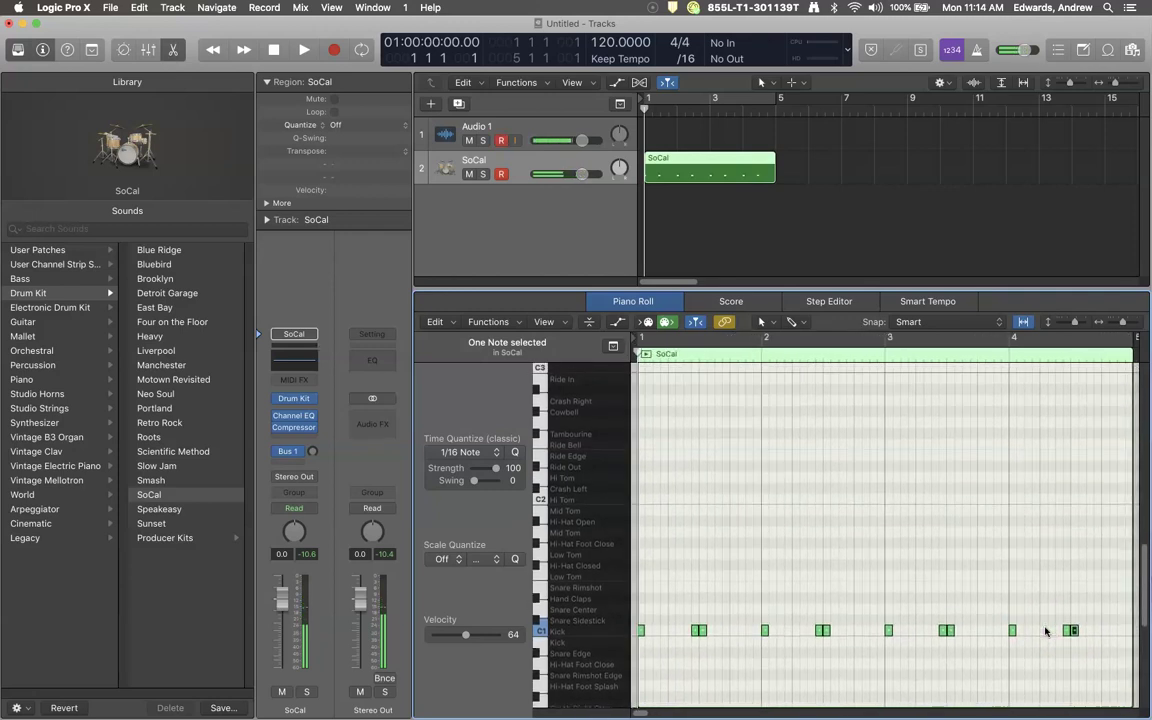
pyautogui.scroll(1, 1045, 631)
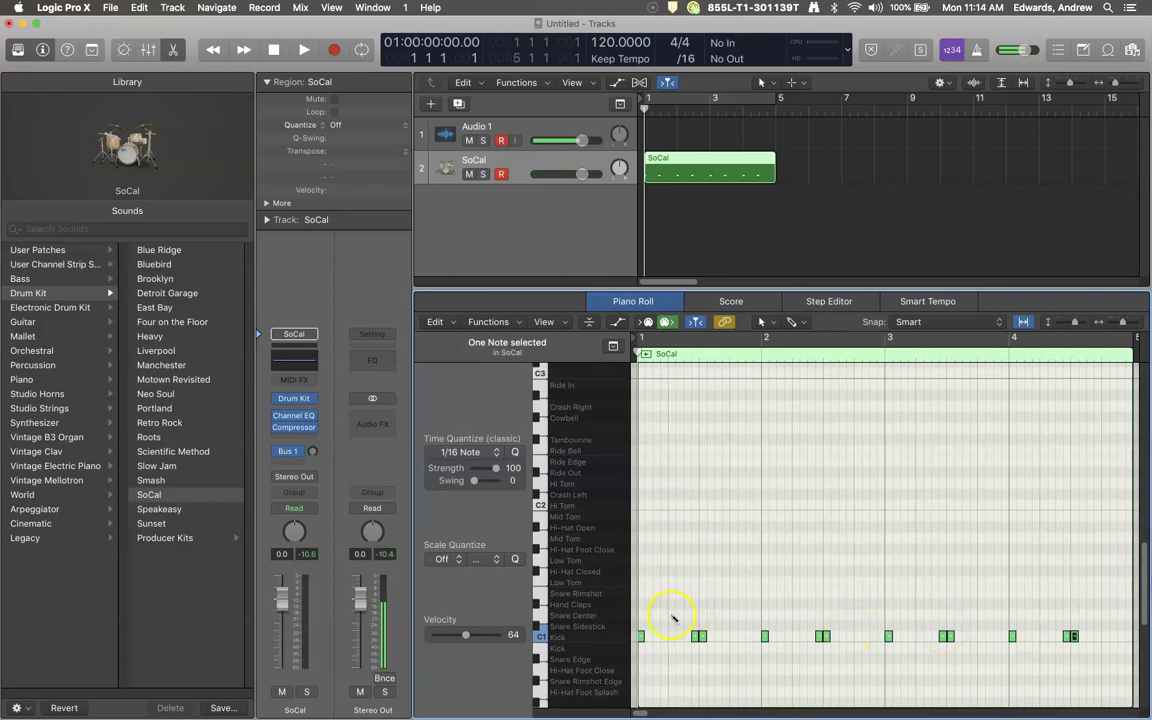
pyautogui.keyDown('super'); pyautogui.click(672, 615); pyautogui.keyUp('super')
pyautogui.keyDown('super'); pyautogui.click(733, 615); pyautogui.keyUp('super')
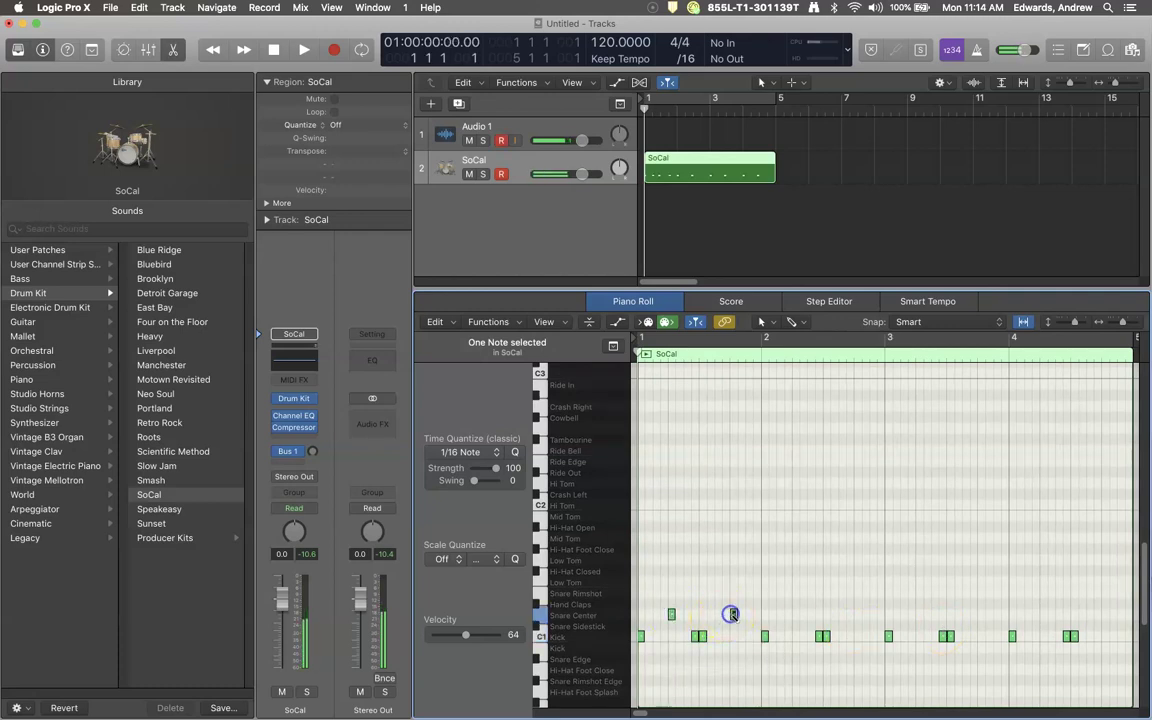
pyautogui.keyDown('super'); pyautogui.click(796, 615); pyautogui.keyUp('super')
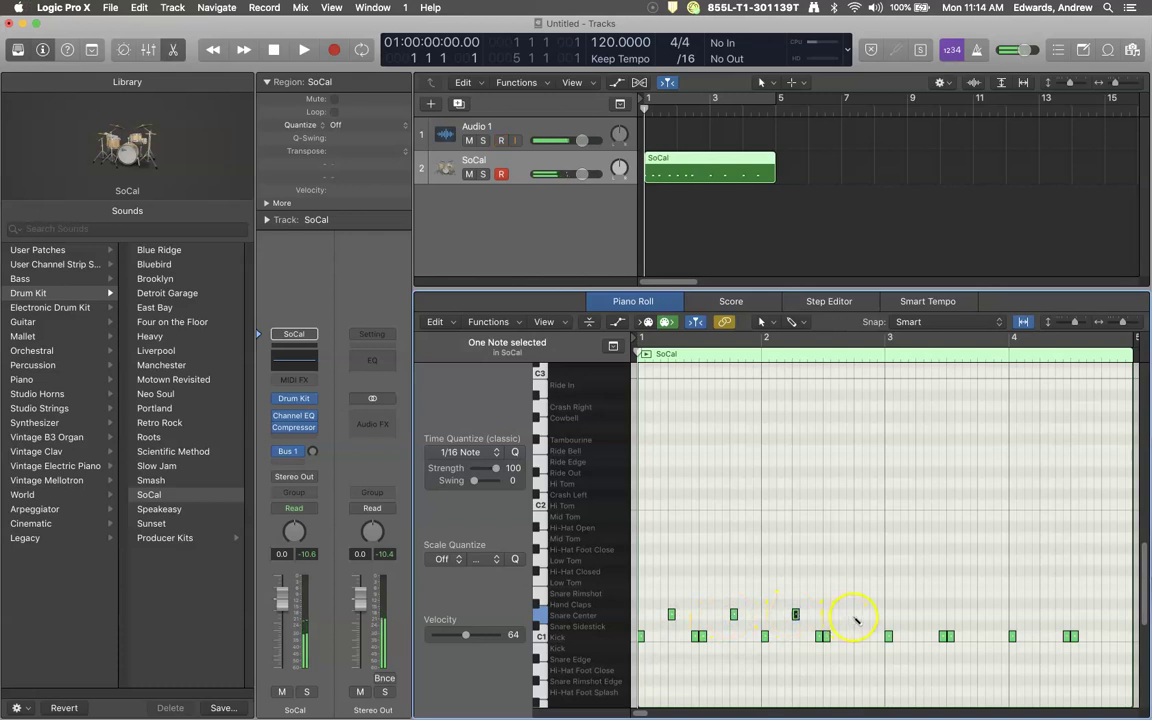
pyautogui.keyDown('super'); pyautogui.click(857, 615); pyautogui.keyUp('super')
pyautogui.keyDown('super'); pyautogui.click(919, 615); pyautogui.keyUp('super')
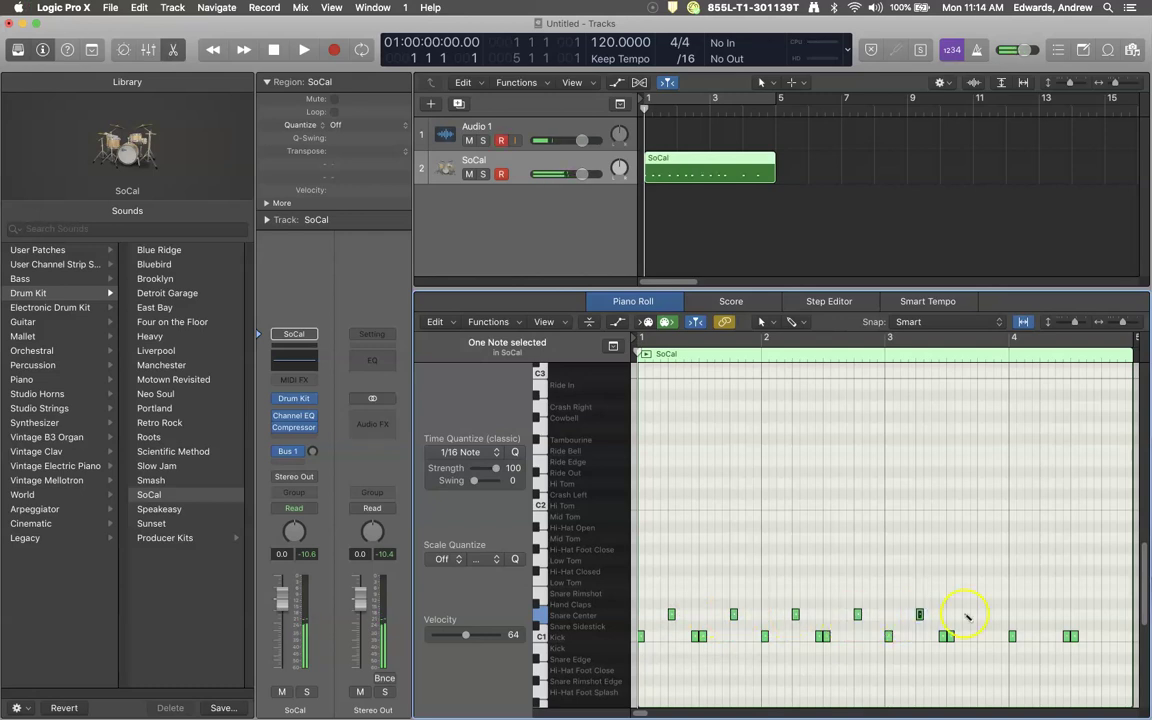
pyautogui.keyDown('super'); pyautogui.click(981, 615); pyautogui.keyUp('super')
pyautogui.keyDown('super'); pyautogui.click(1043, 615); pyautogui.keyUp('super')
pyautogui.keyDown('super'); pyautogui.click(1105, 615); pyautogui.keyUp('super')
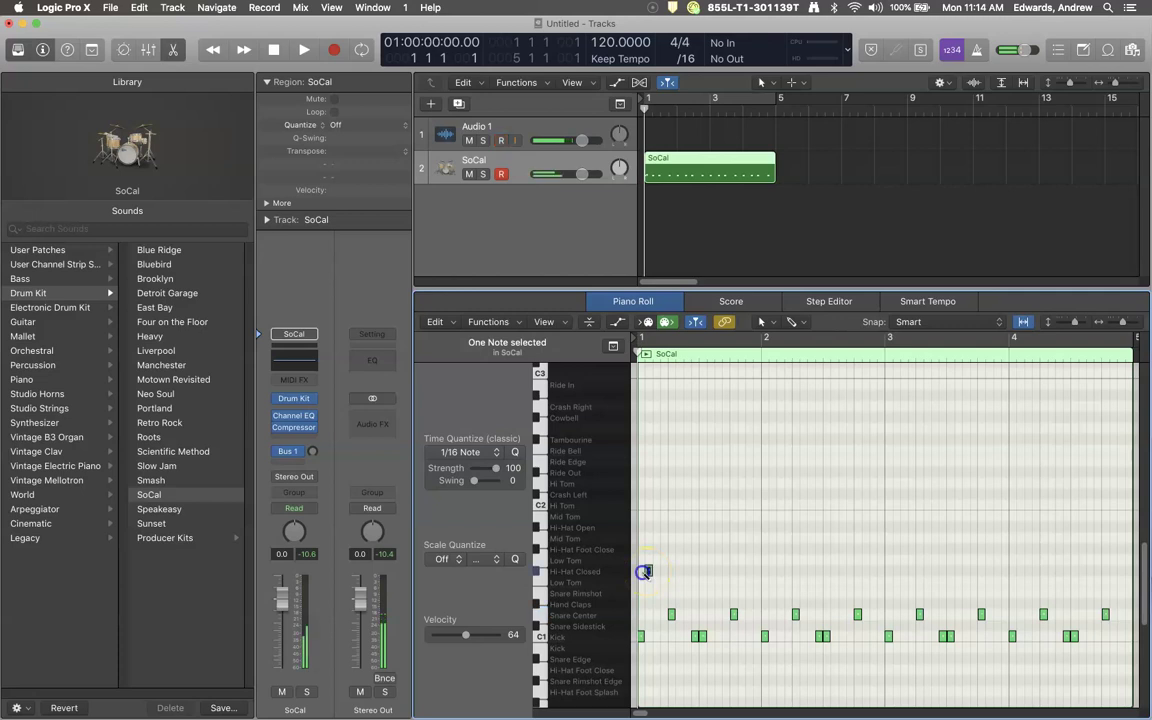
# Fill bar 1 with eight Hi-Hat Closed notes, one on every eighth note starting at beat 1.
pyautogui.keyDown('super'); pyautogui.click(646, 571); pyautogui.keyUp('super')
pyautogui.moveTo(644, 573); pyautogui.dragTo(642, 573)
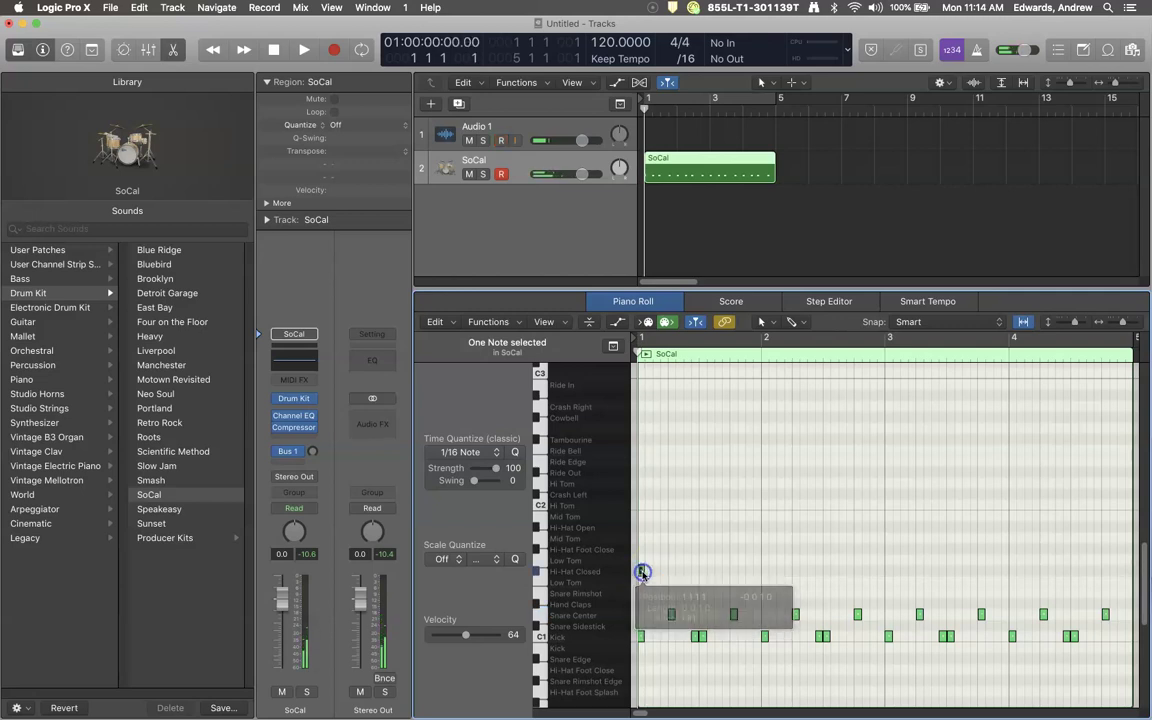
pyautogui.keyDown('super'); pyautogui.click(656, 571); pyautogui.keyUp('super')
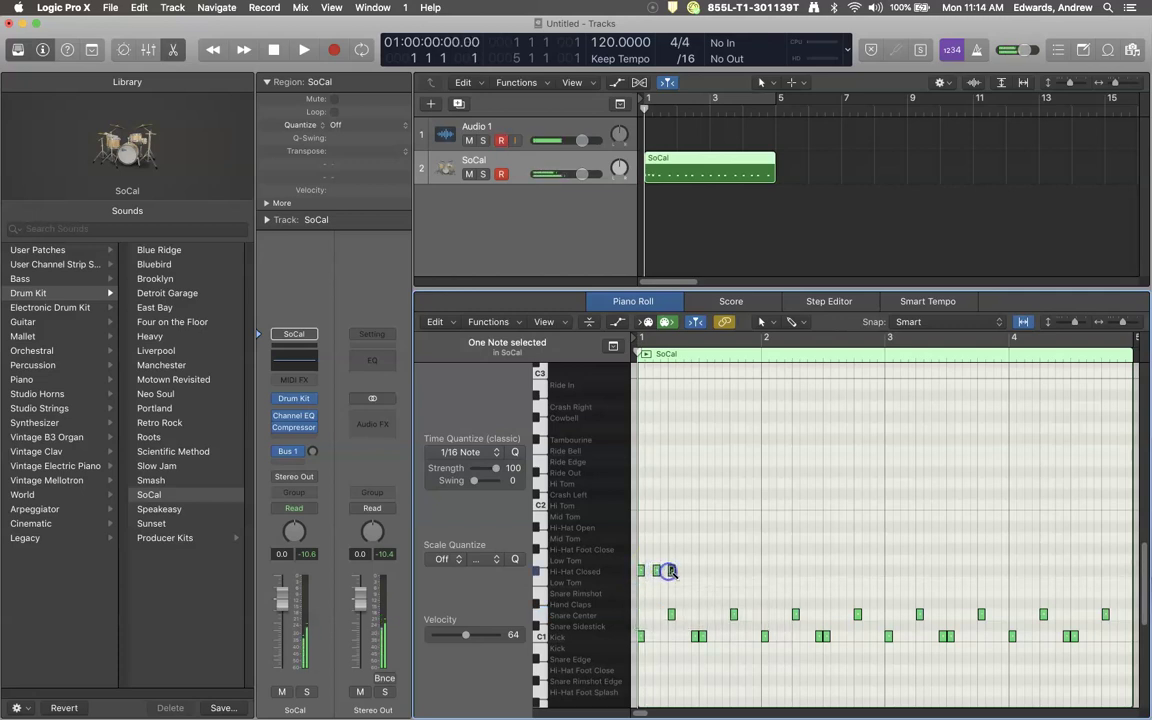
pyautogui.keyDown('super'); pyautogui.click(671, 571); pyautogui.keyUp('super')
pyautogui.keyDown('super'); pyautogui.click(686, 571); pyautogui.keyUp('super')
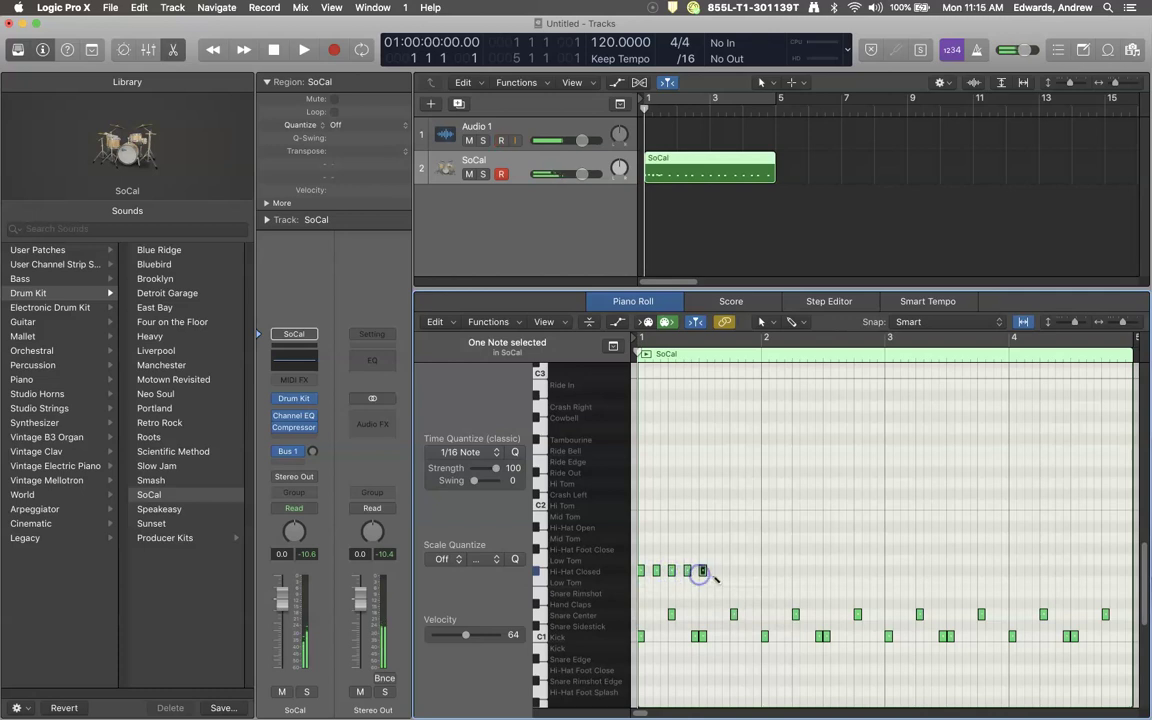
pyautogui.keyDown('super'); pyautogui.click(702, 571); pyautogui.keyUp('super')
pyautogui.keyDown('super'); pyautogui.click(717, 571); pyautogui.keyUp('super')
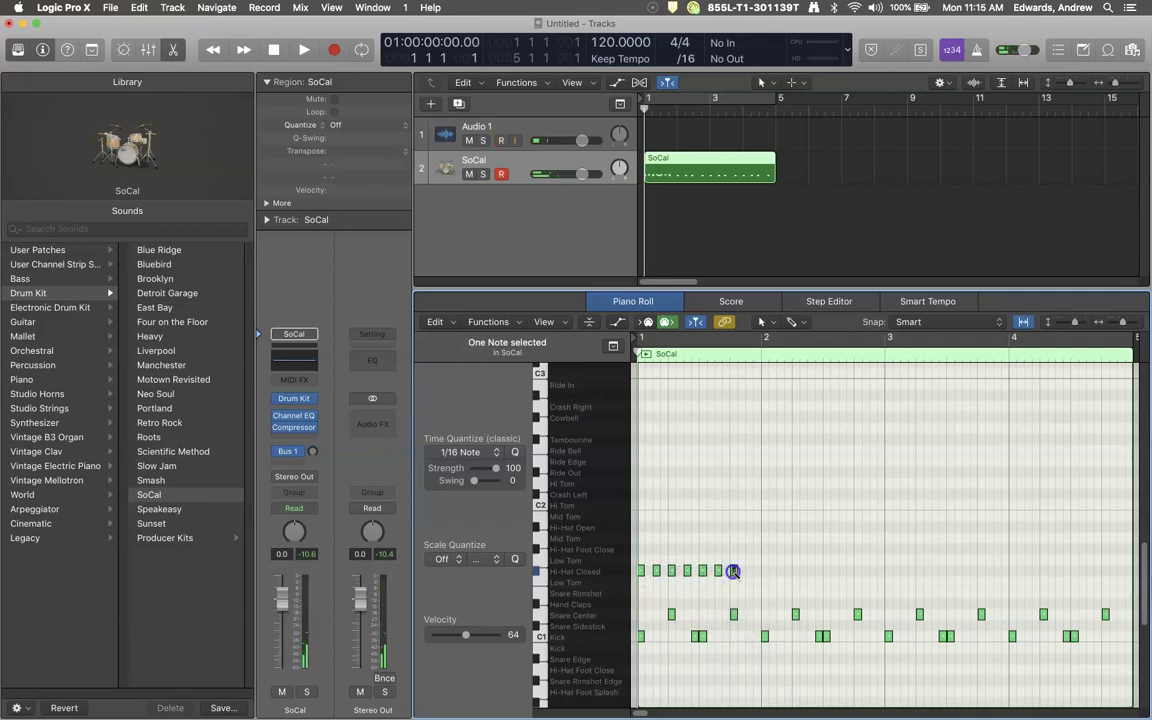
pyautogui.keyDown('super'); pyautogui.click(748, 571); pyautogui.keyUp('super')
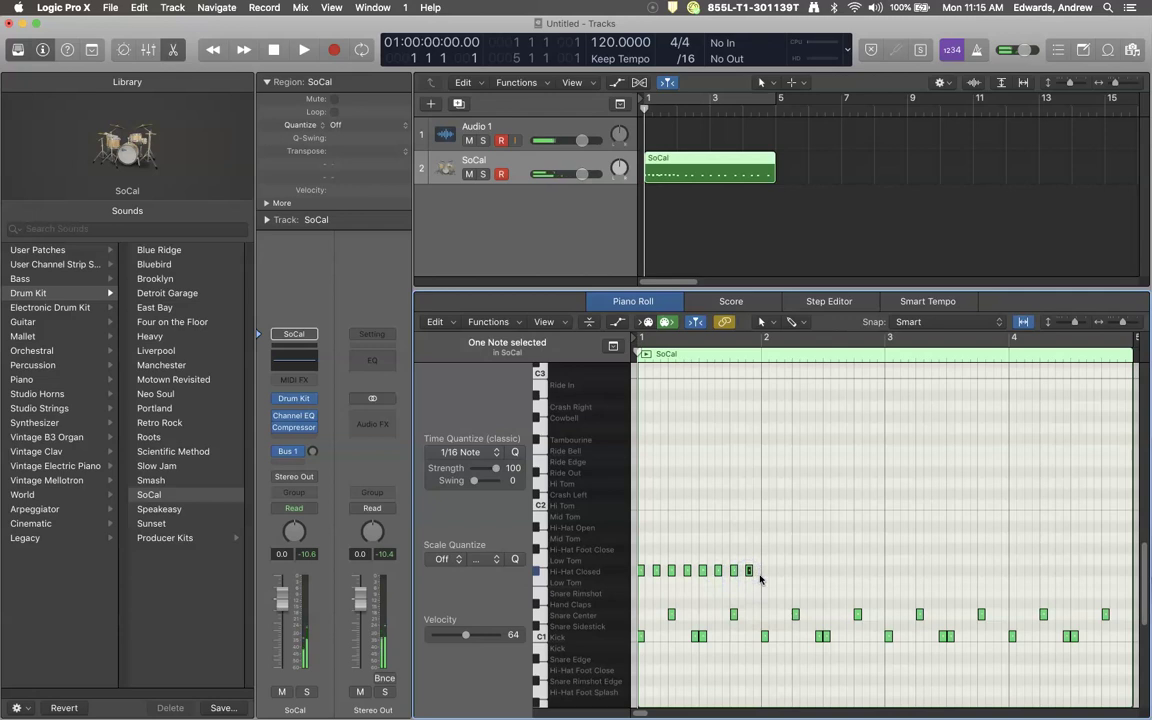
# Copy the eight closed hi-hat notes of bar 1 into bars 2, 3 and 4.
pyautogui.moveTo(770, 572); pyautogui.dragTo(640, 558)
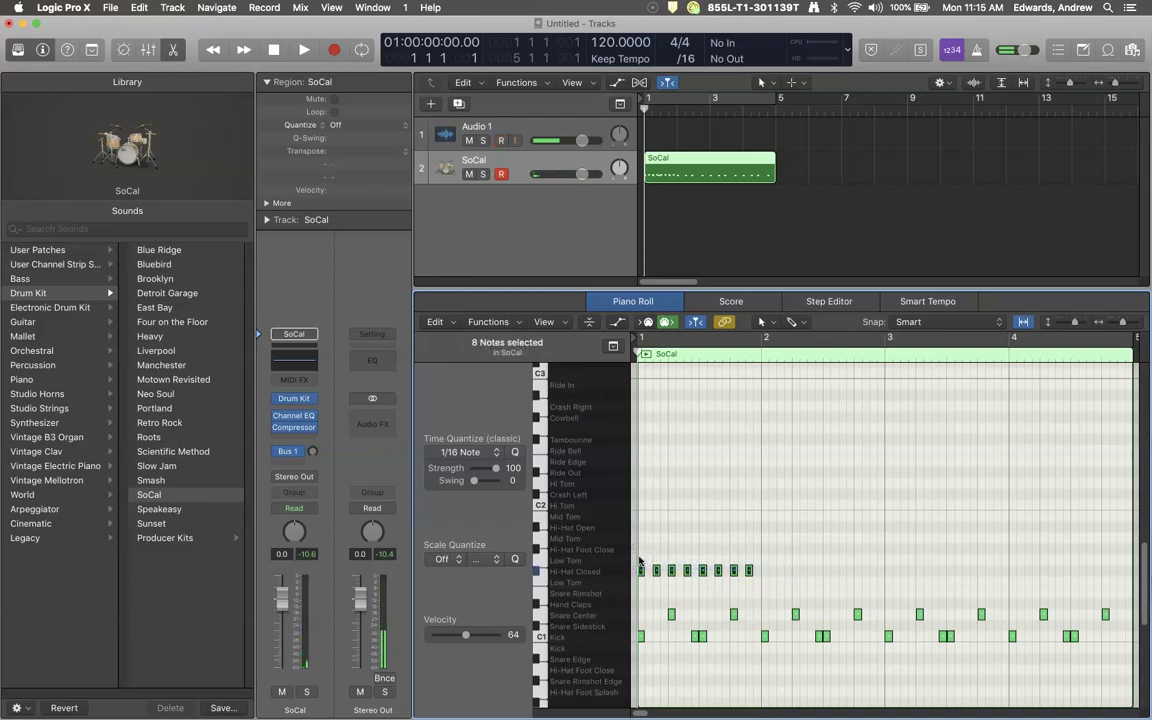
pyautogui.moveTo(735, 576); pyautogui.dragTo(1108, 571)
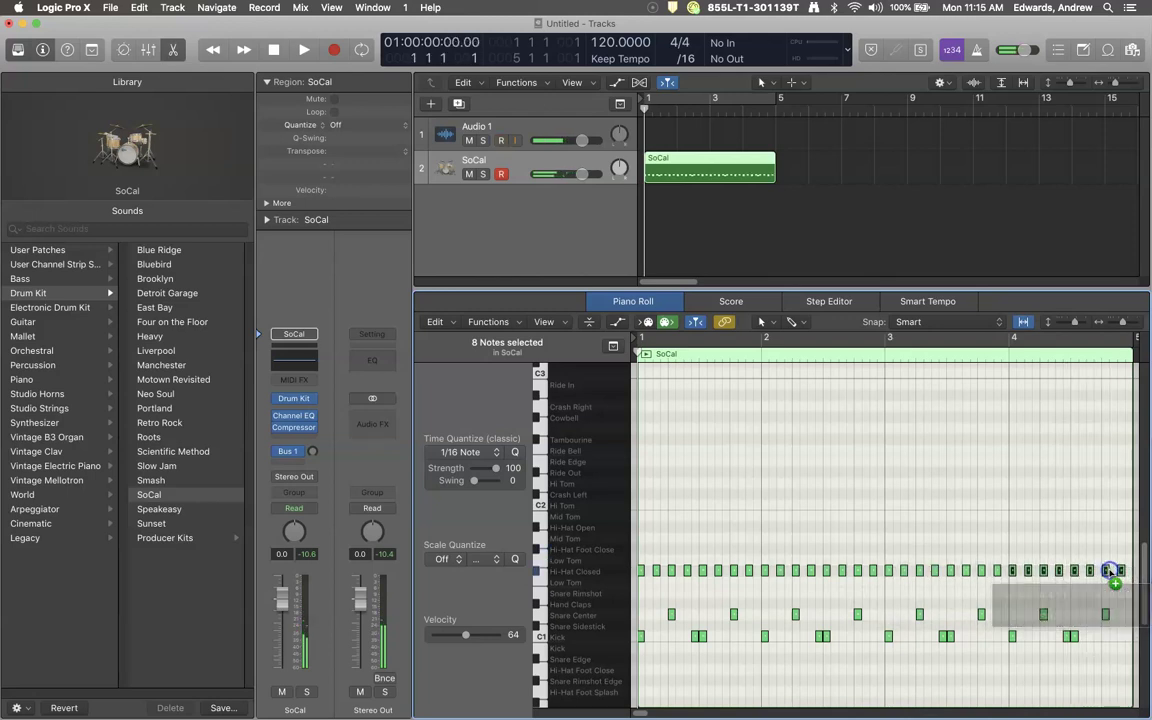
pyautogui.hscroll(8, 1076, 588)
# Play back the four-bar drum pattern from the beginning and stop at its end.
pyautogui.hscroll(-8, 1076, 588)
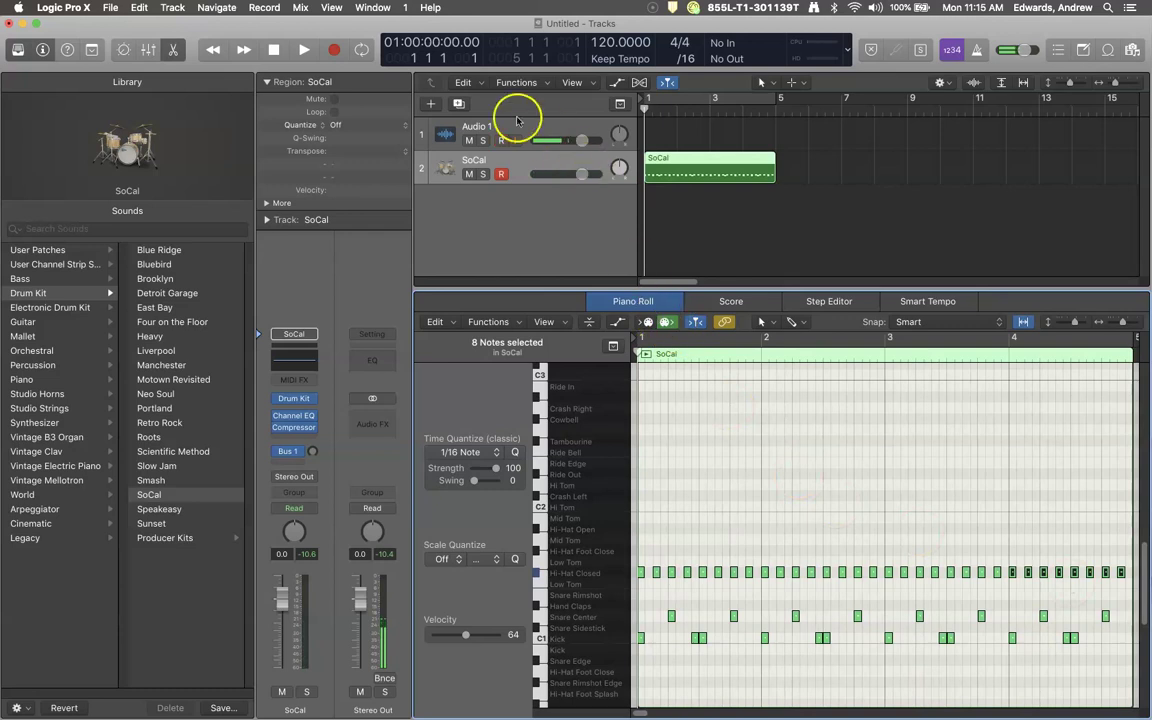
pyautogui.click(304, 49)
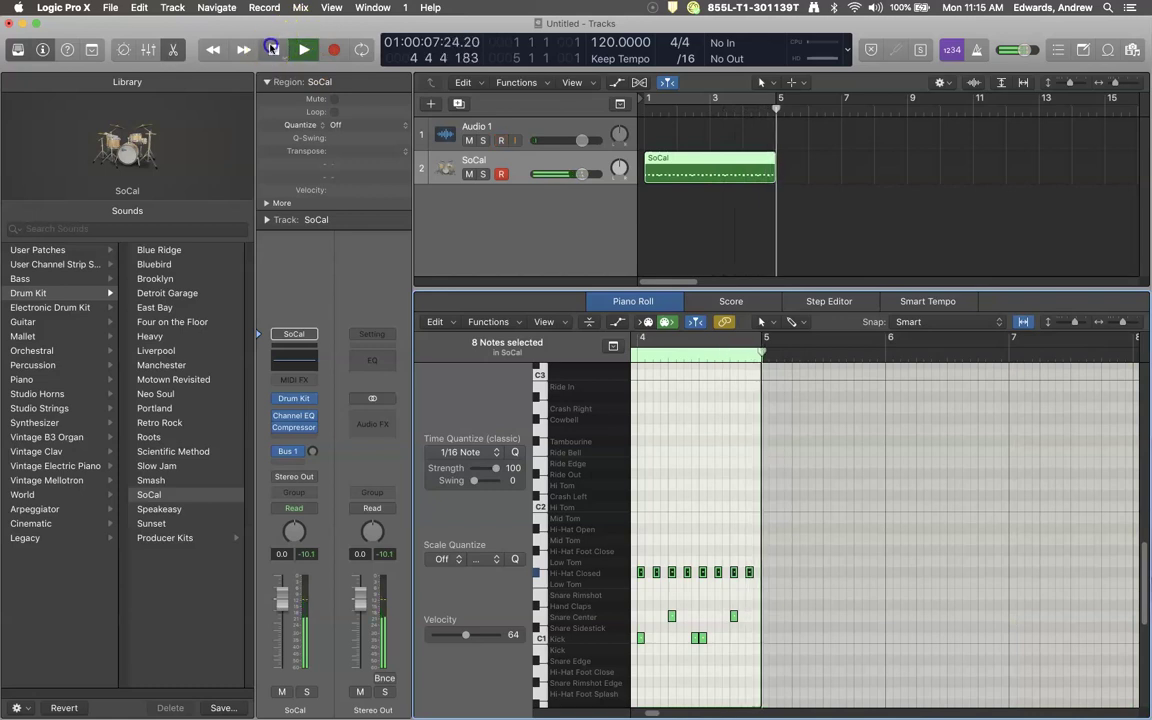
pyautogui.hscroll(-5, 855, 585)
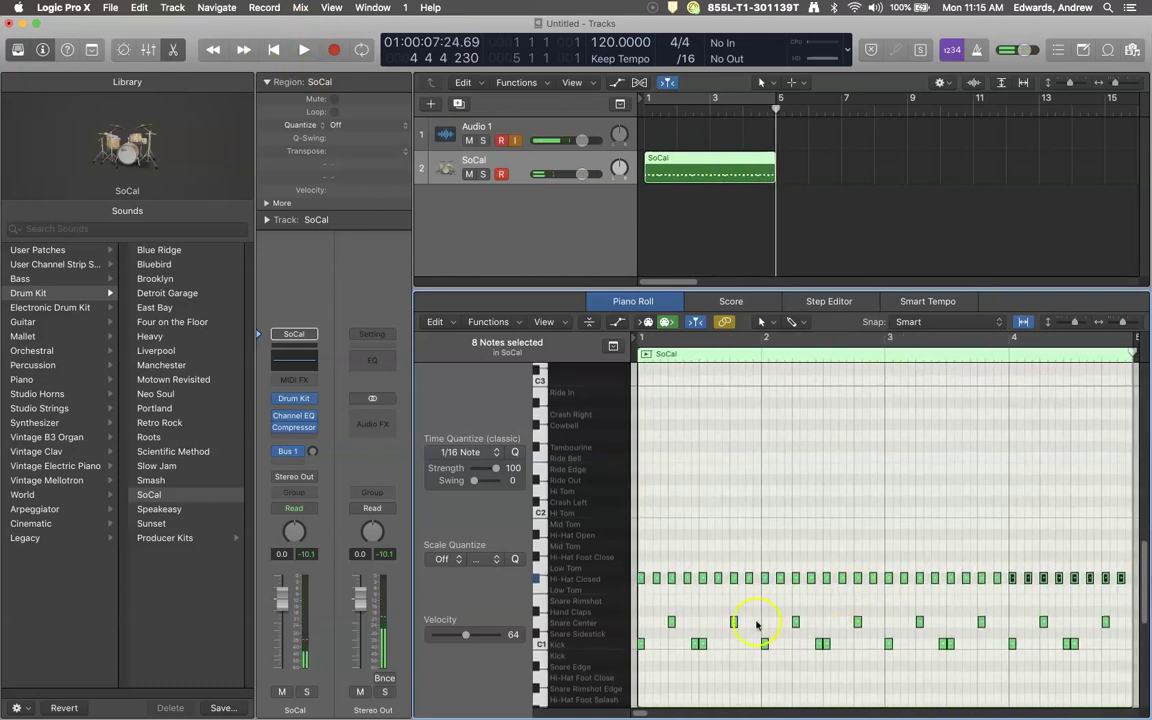
# Move the kick note just before beat 3 one sixteenth earlier in each of the four bars.
pyautogui.moveTo(693, 645); pyautogui.dragTo(684, 648)
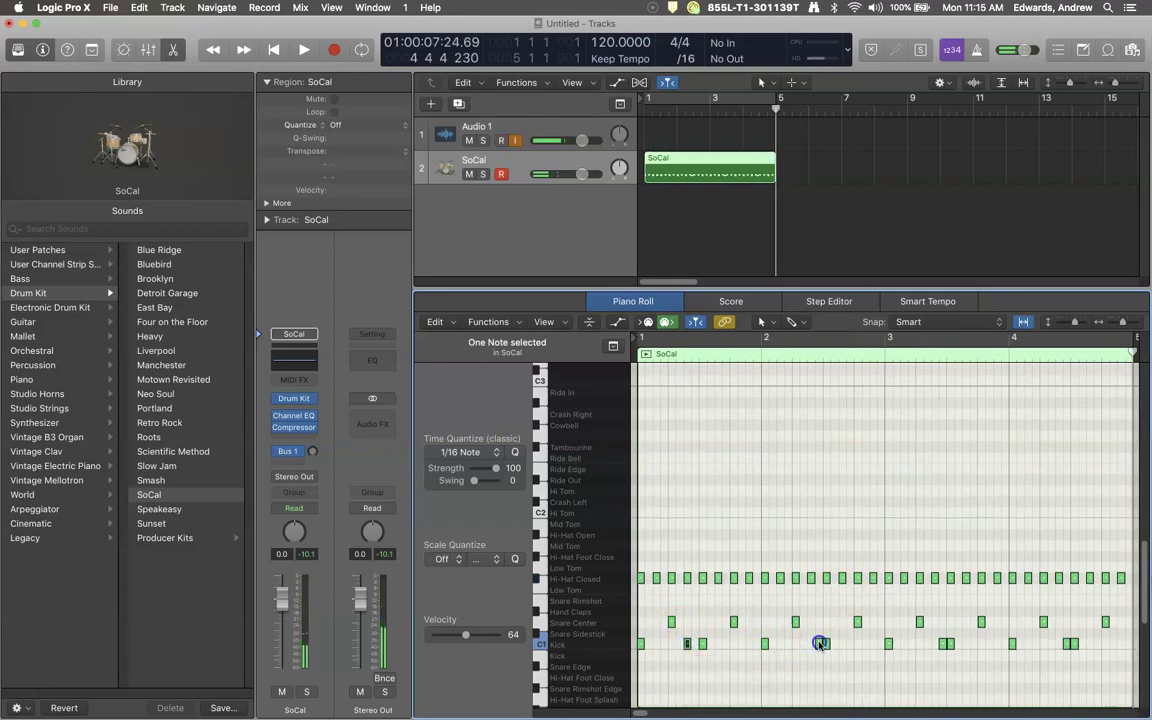
pyautogui.moveTo(819, 644); pyautogui.dragTo(811, 644)
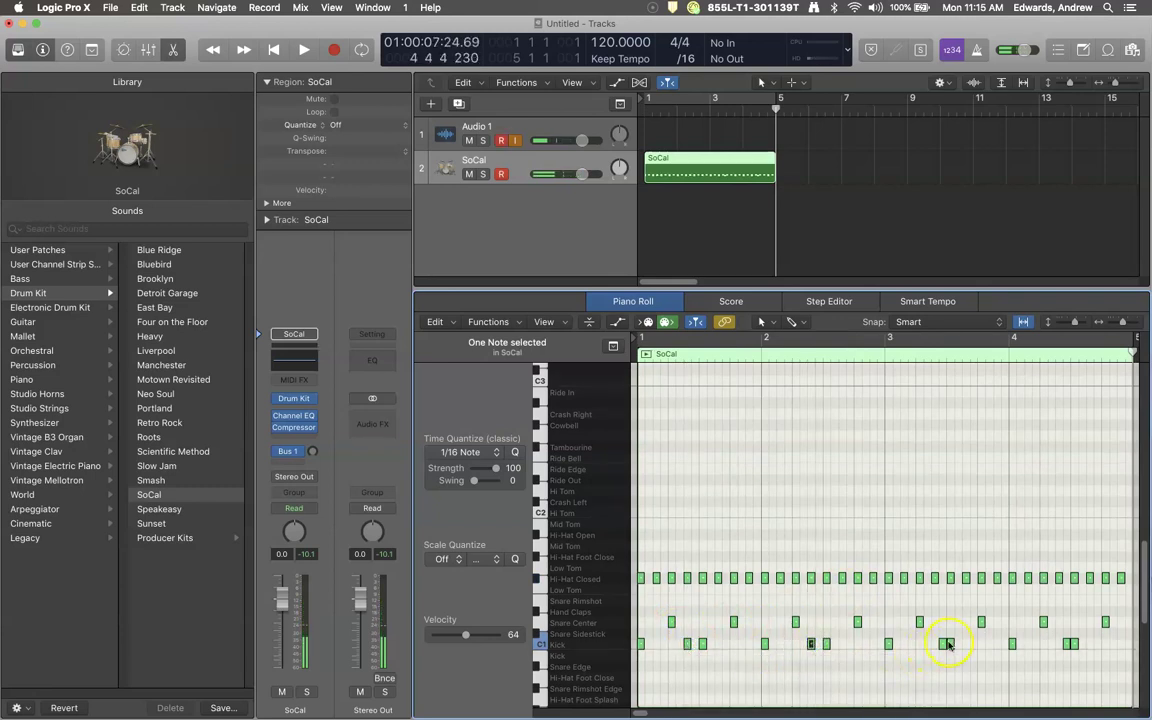
pyautogui.moveTo(942, 645); pyautogui.dragTo(935, 645)
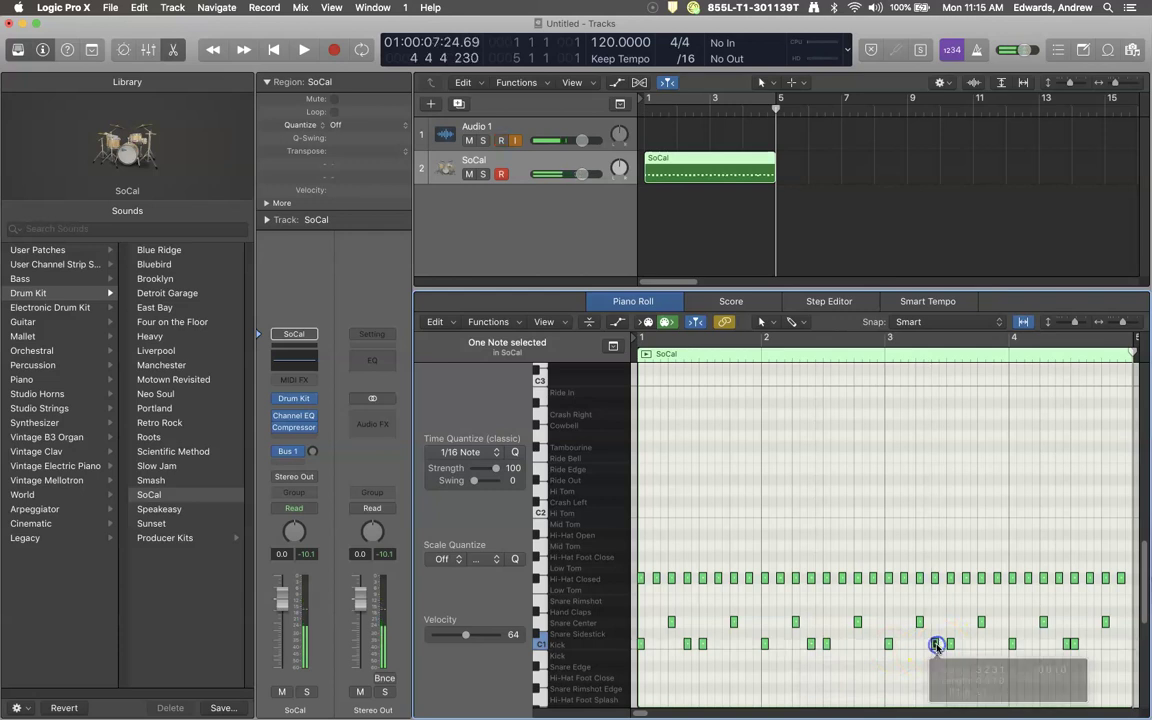
pyautogui.click(1066, 645)
pyautogui.moveTo(1066, 645); pyautogui.dragTo(1059, 645)
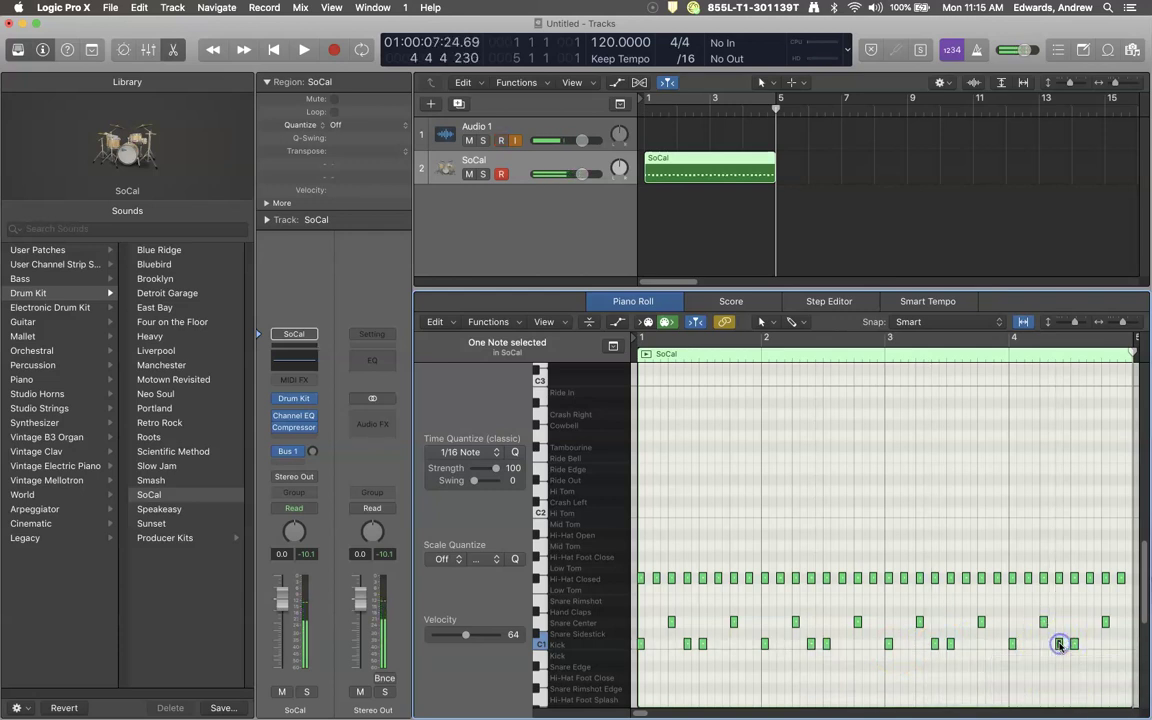
# Play back the drum region to listen to the revised kick pattern.
pyautogui.press('space')
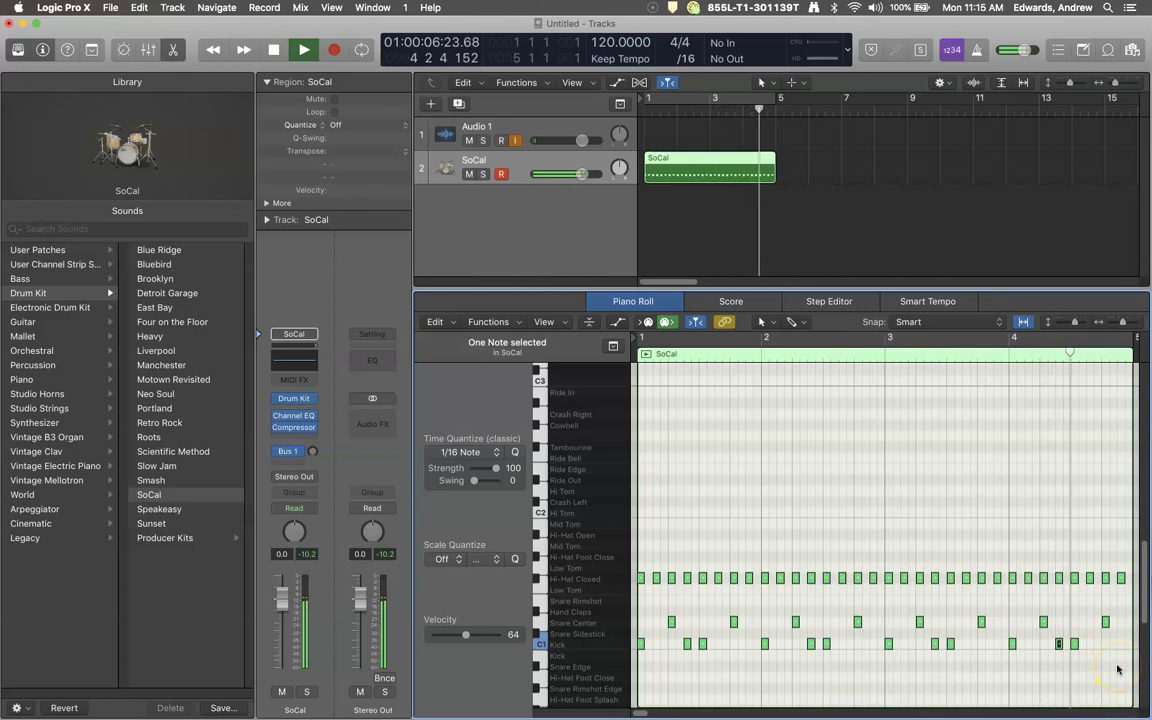
pyautogui.click(938, 607)
pyautogui.hscroll(-10, 940, 609)
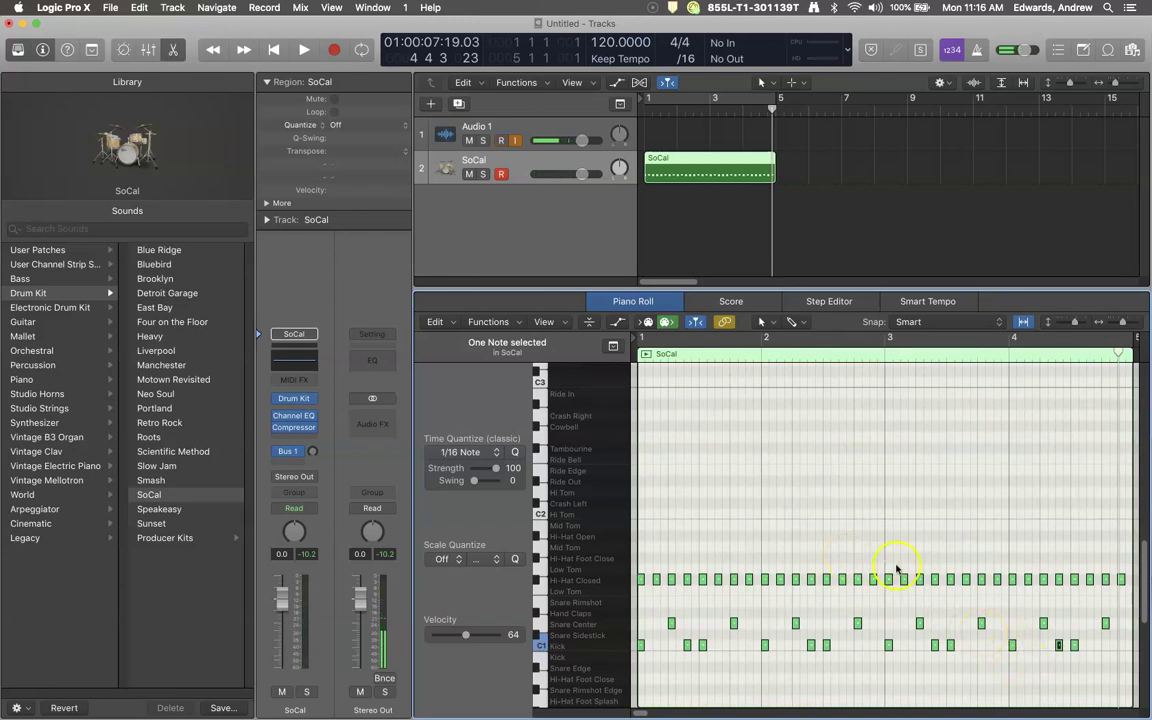
pyautogui.scroll(1, 897, 570)
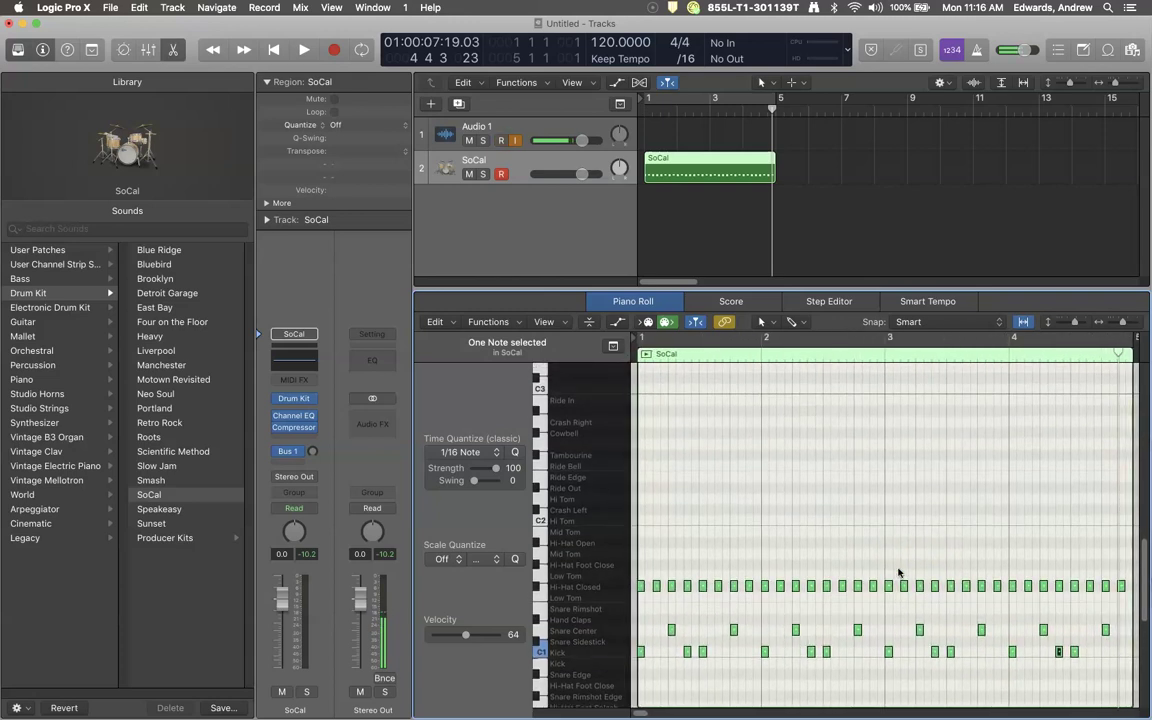
# Add two Hi Tom sixteenths followed by a Mid Tom note on each of beats 1 and 2 of bar 4.
pyautogui.hscroll(1, 923, 579)
pyautogui.hscroll(-1, 922, 579)
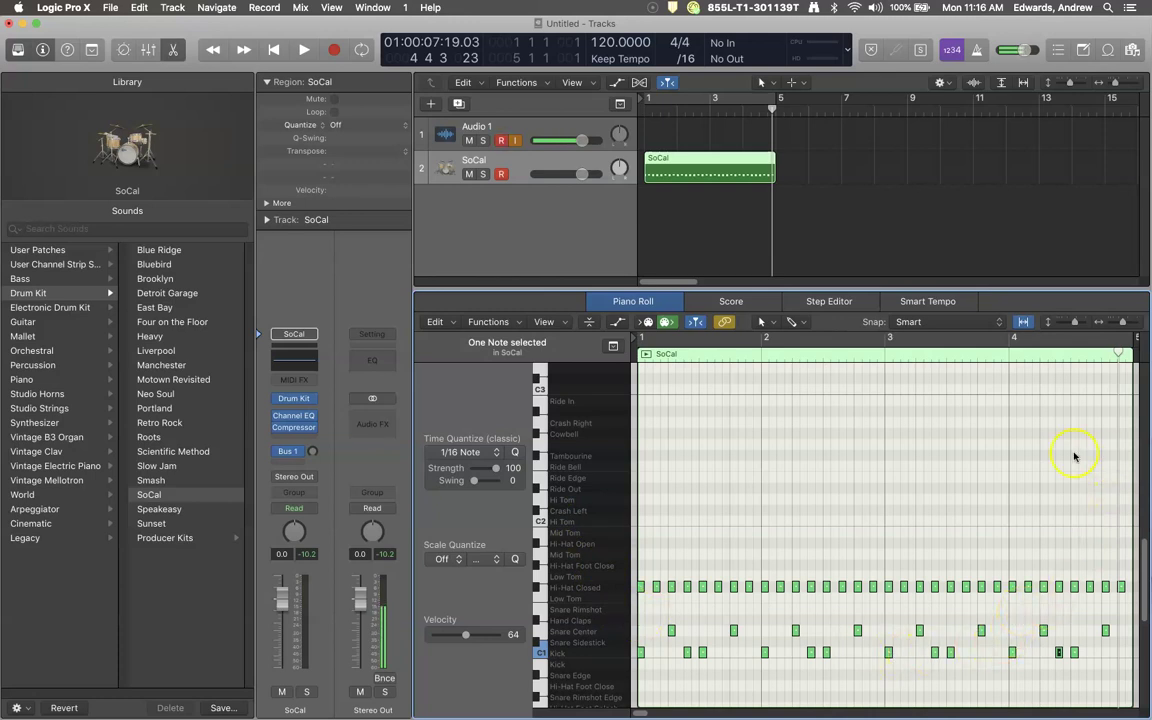
pyautogui.click(1015, 521)
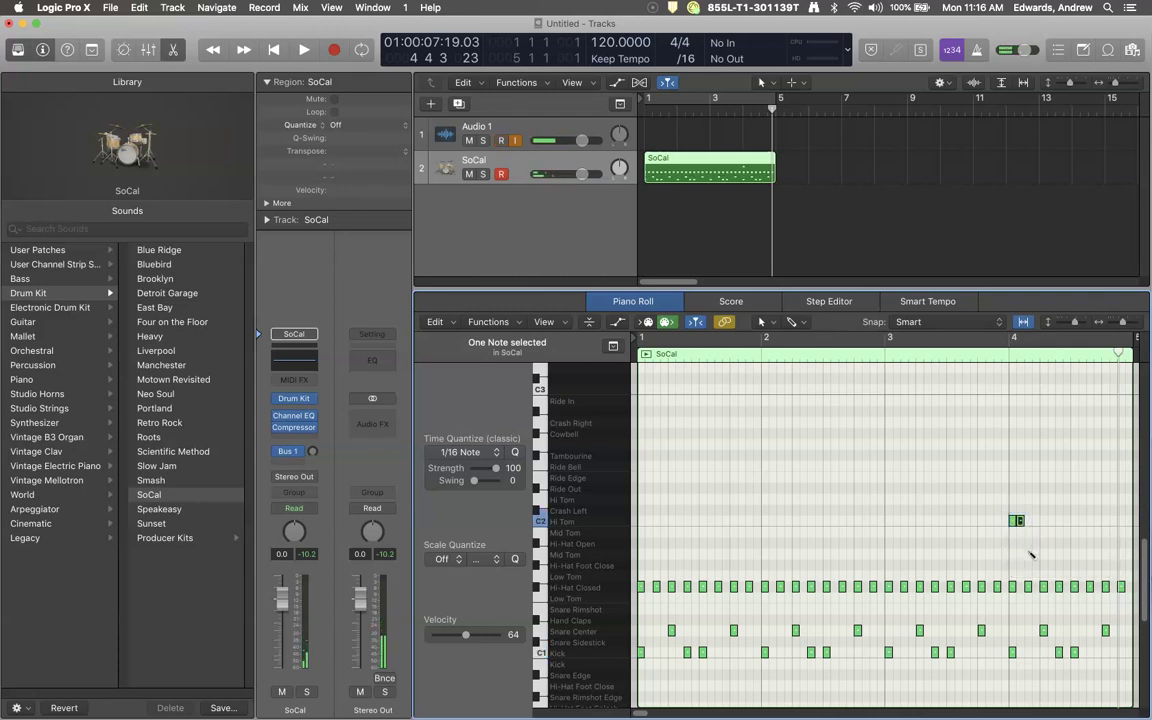
pyautogui.click(1028, 553)
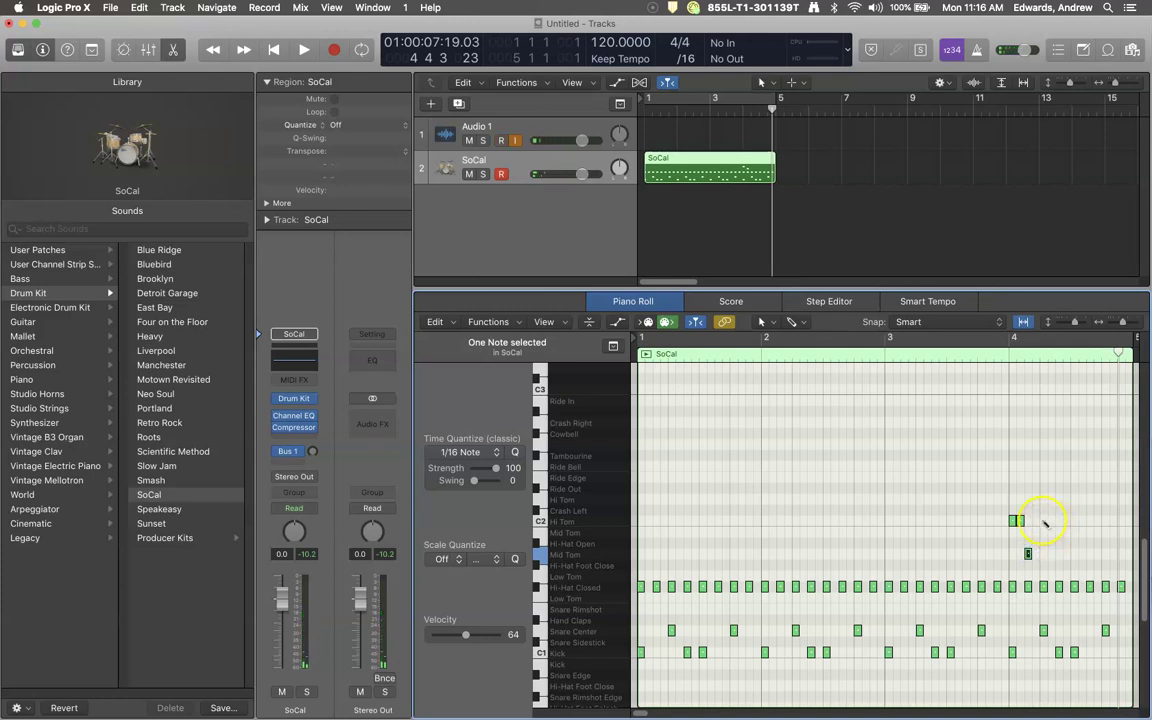
pyautogui.click(1045, 521)
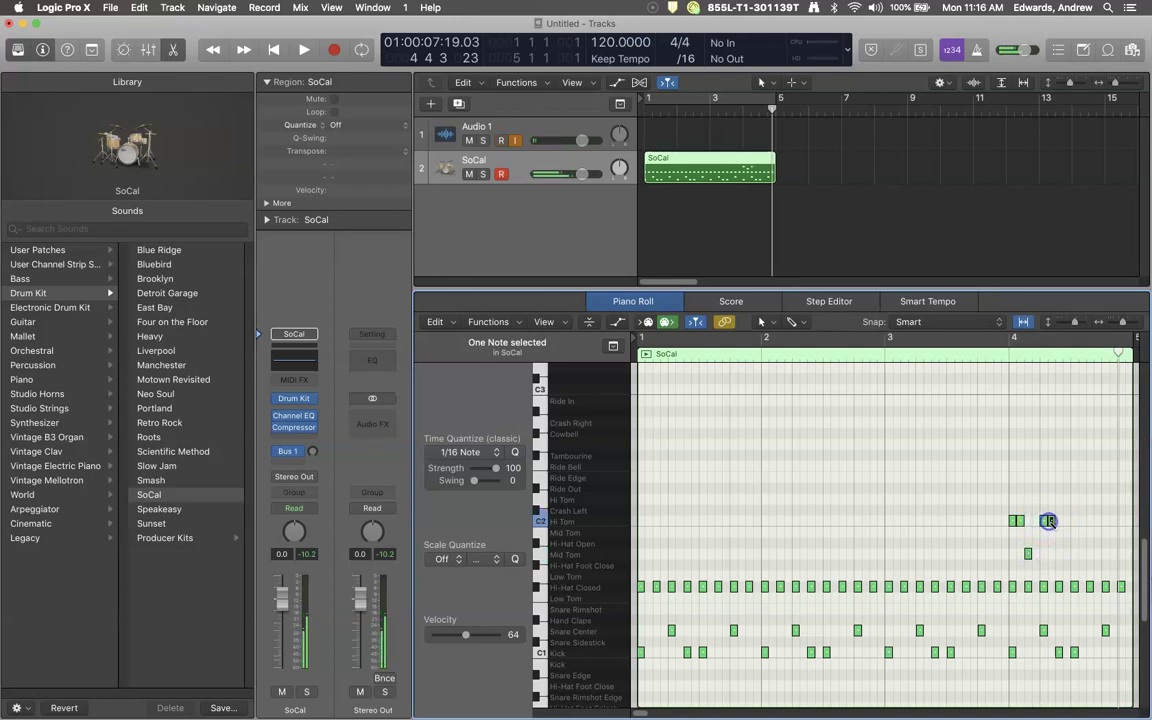
pyautogui.click(1059, 554)
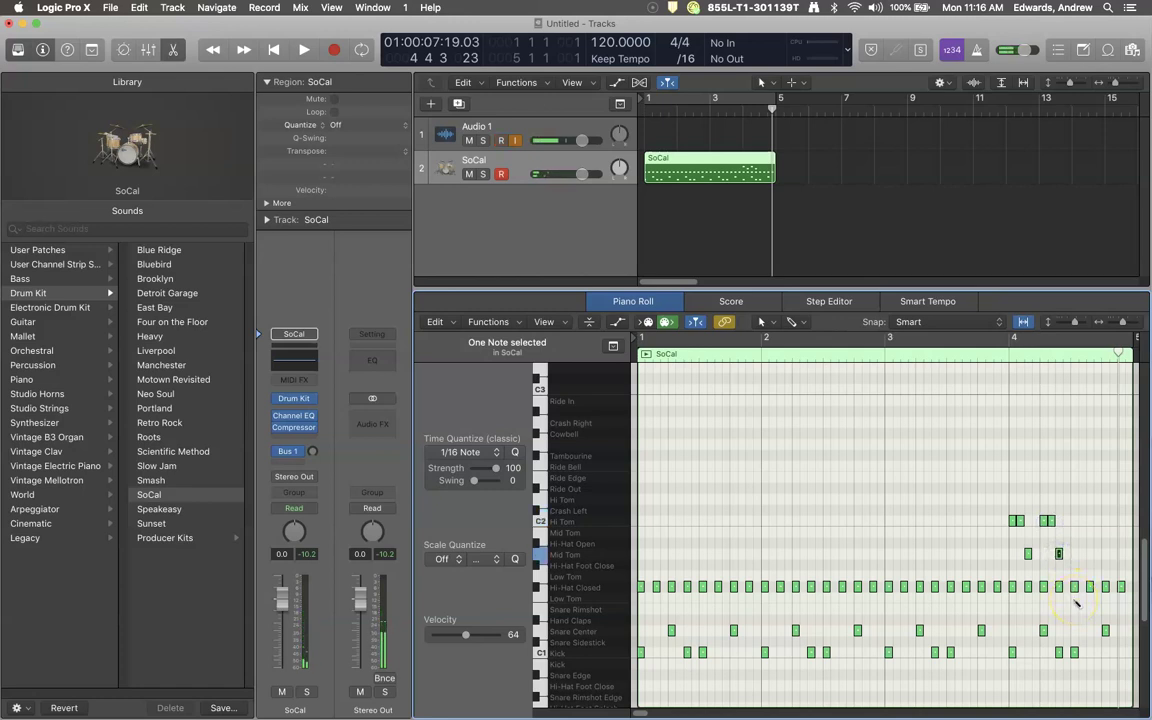
# Complete the bar 4 tom fill with three Low Tom sixteenths from beat 3, followed by single Mid, Hi, Mid and Low Tom sixteenths.
pyautogui.click(1076, 597)
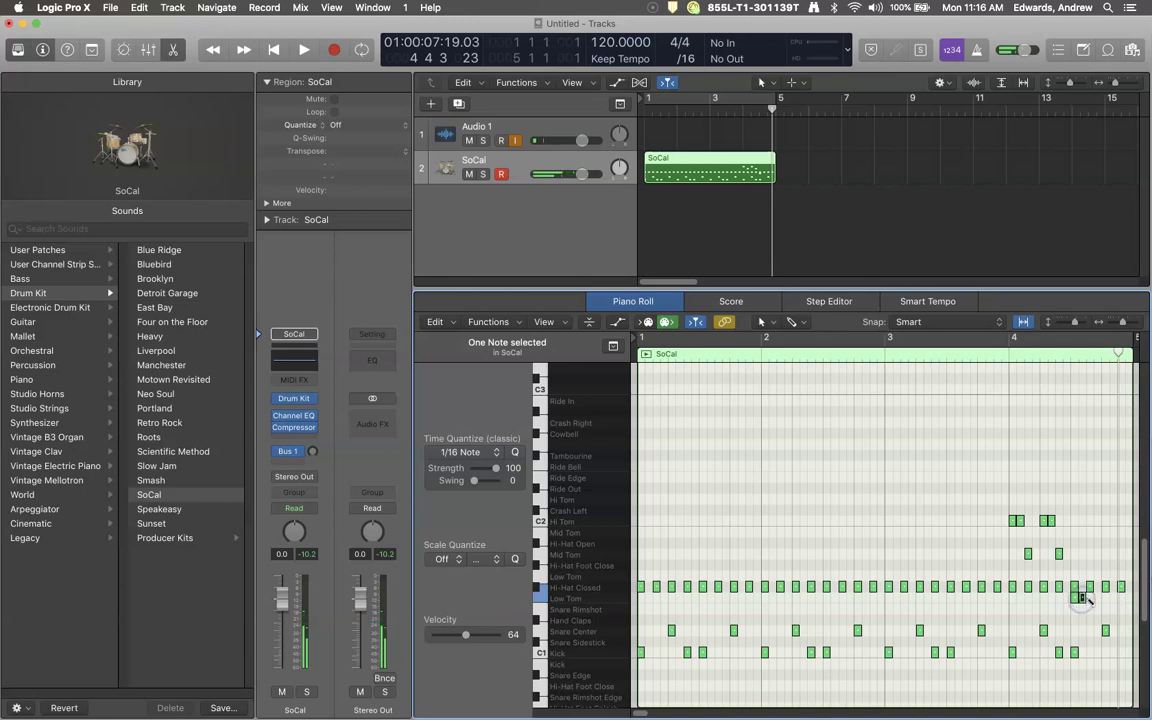
pyautogui.click(1098, 555)
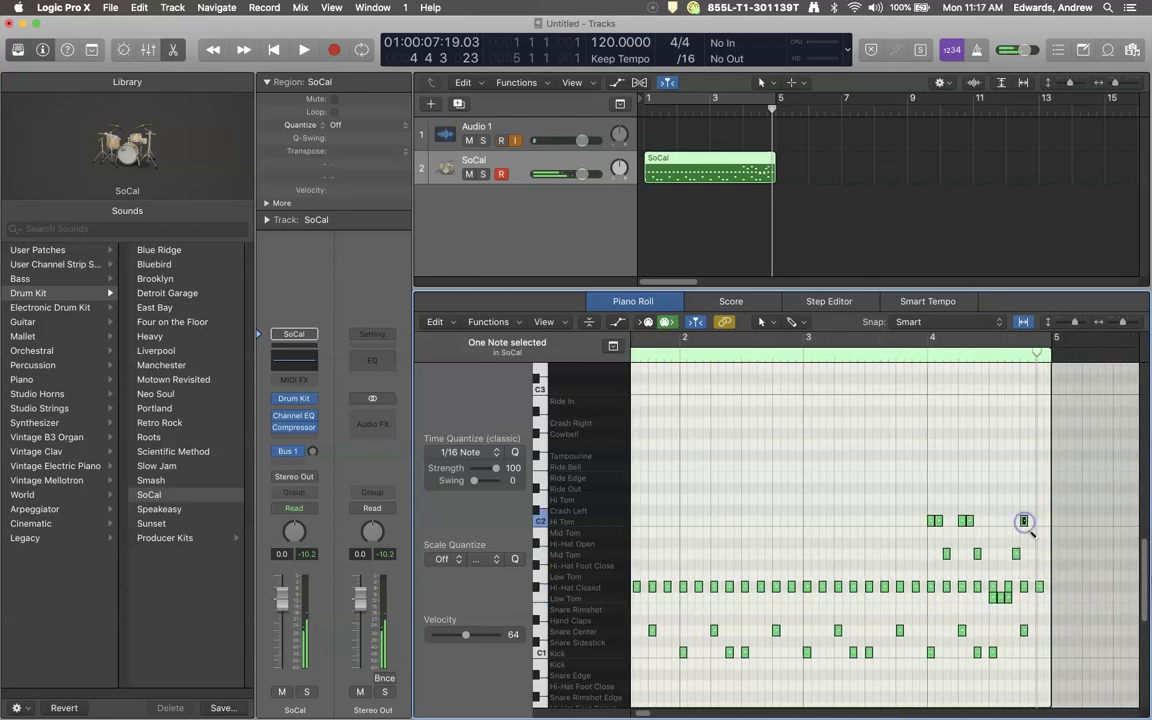
pyautogui.click(1025, 522)
pyautogui.click(1031, 553)
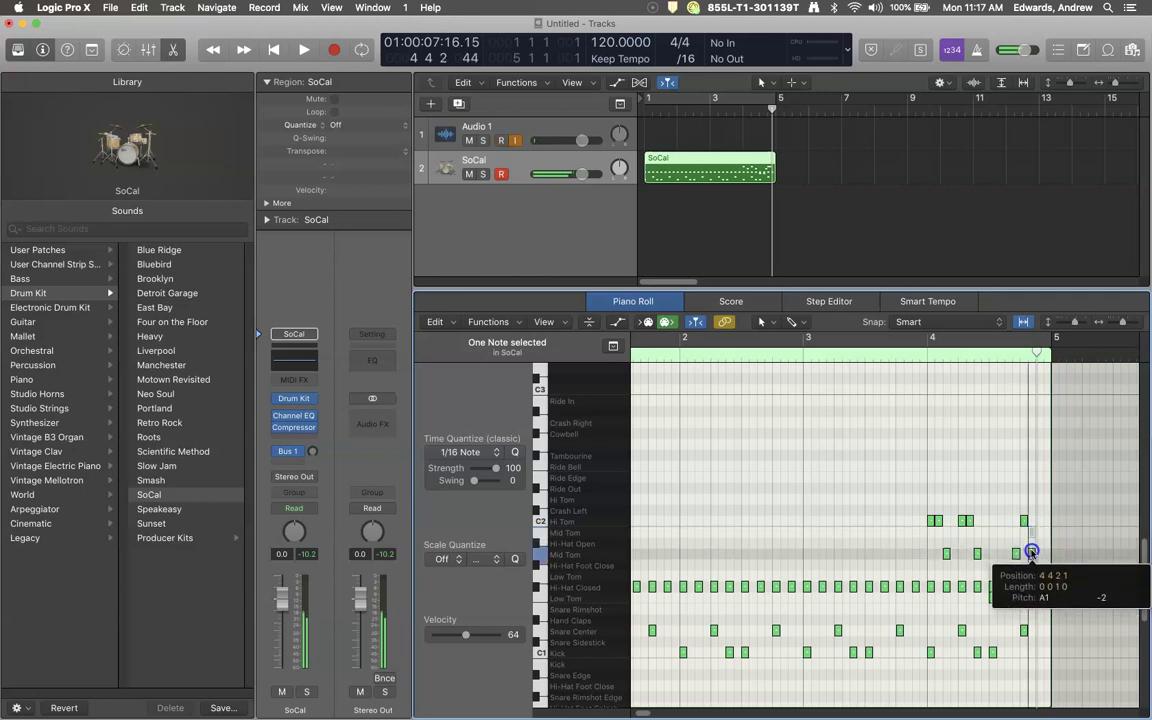
pyautogui.click(1039, 596)
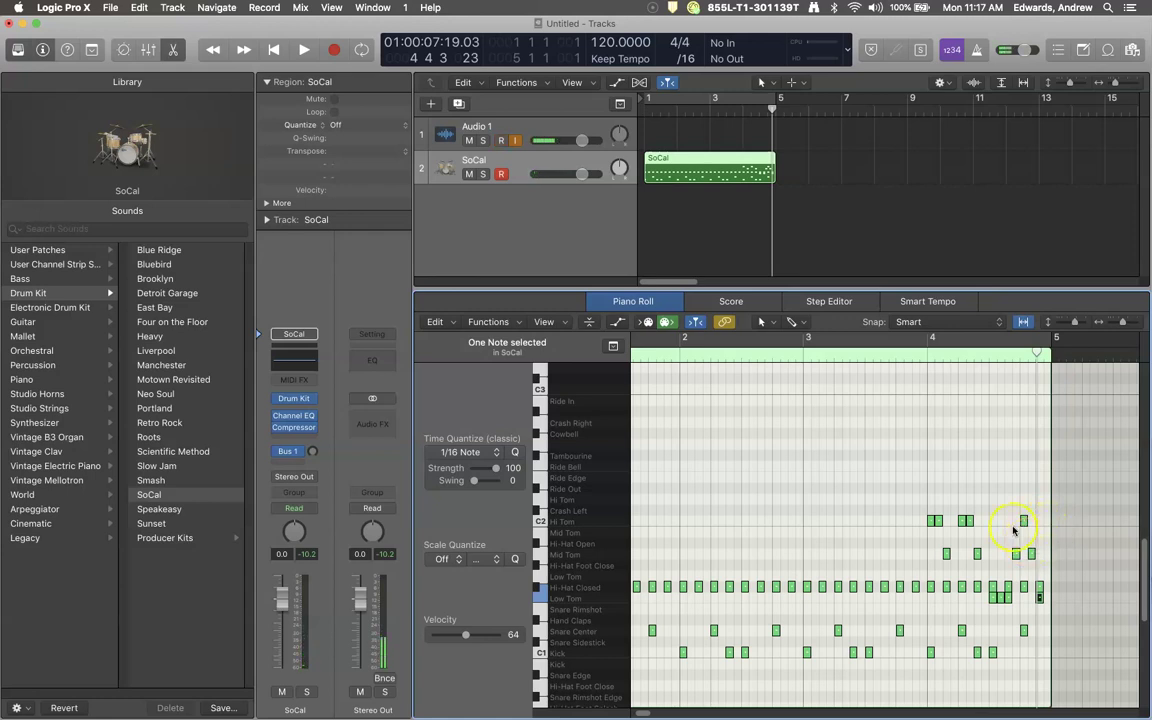
# Turn on cycling over bars 1 to 4 and play back the drum region to hear the tom fill.
pyautogui.click(666, 92)
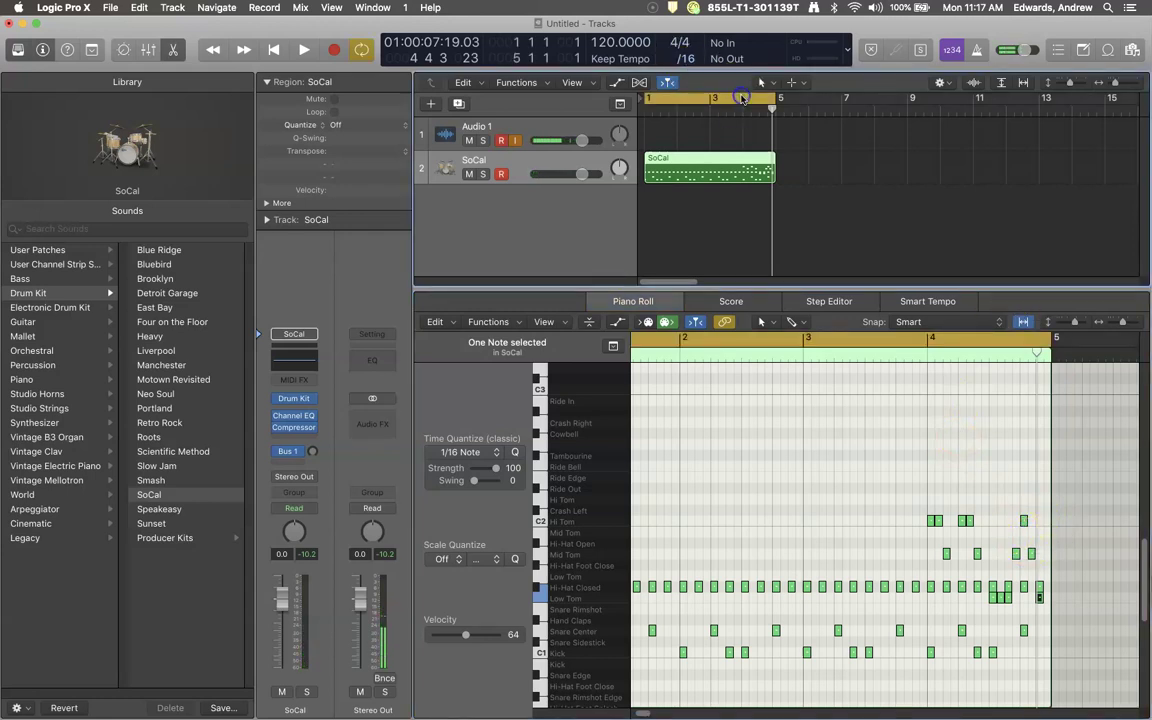
pyautogui.click(695, 178)
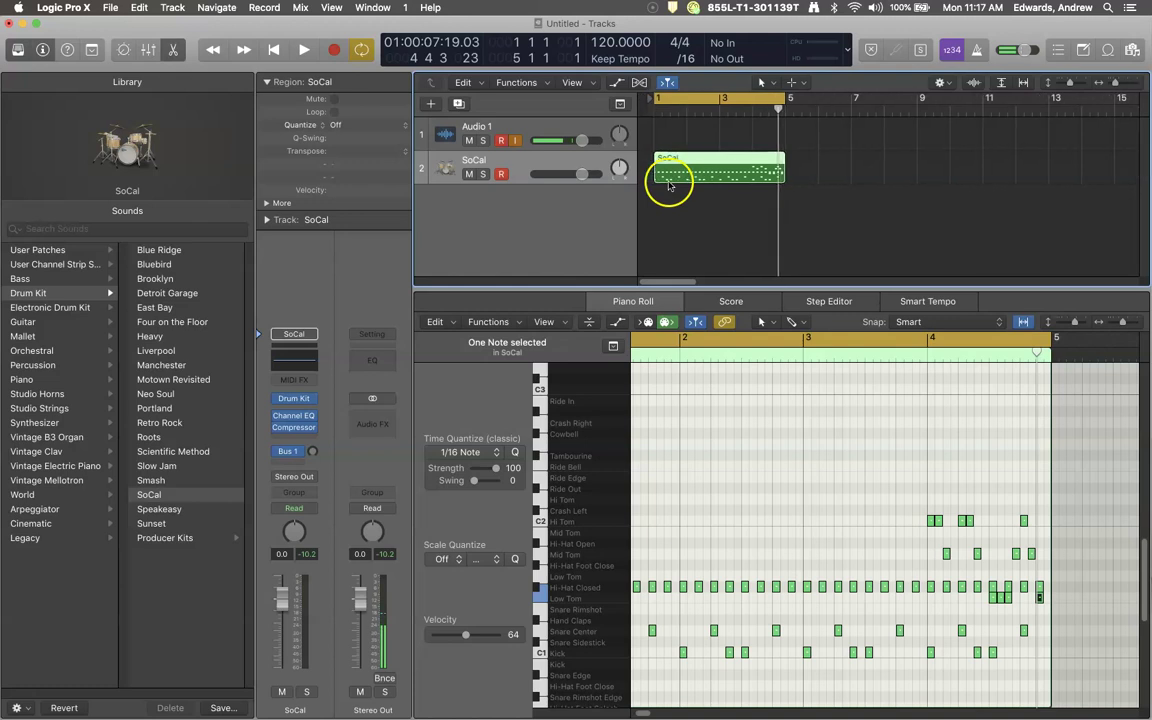
pyautogui.hscroll(-3, 990, 470)
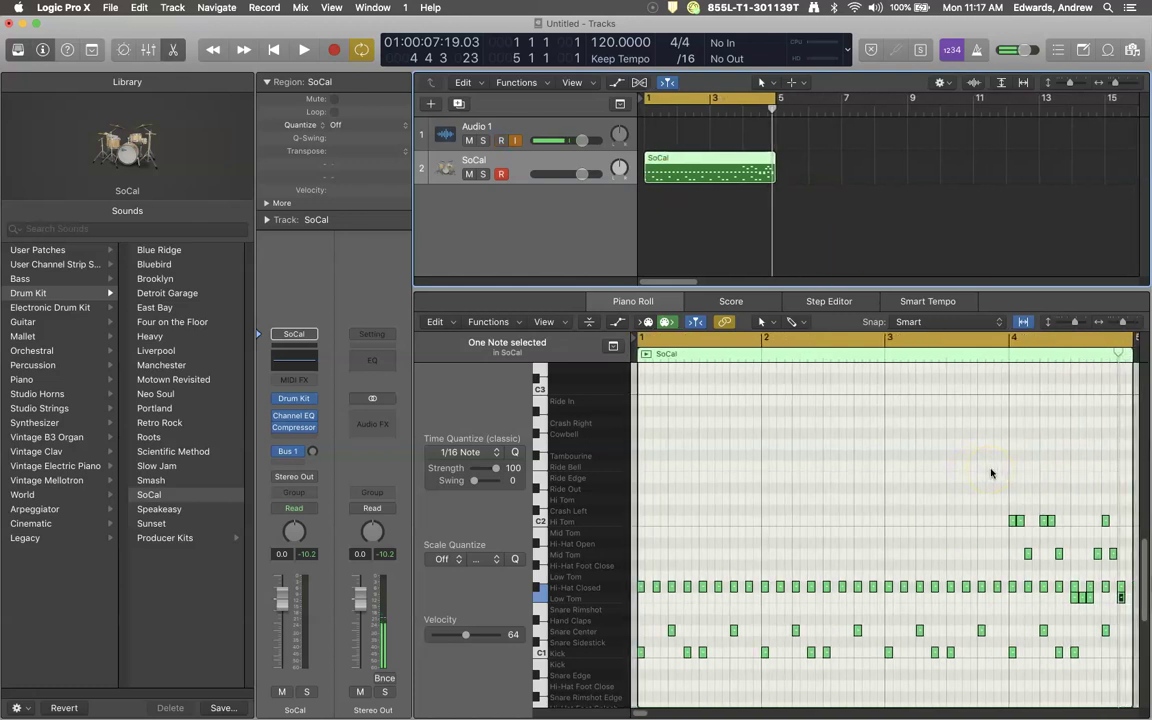
pyautogui.press('space')
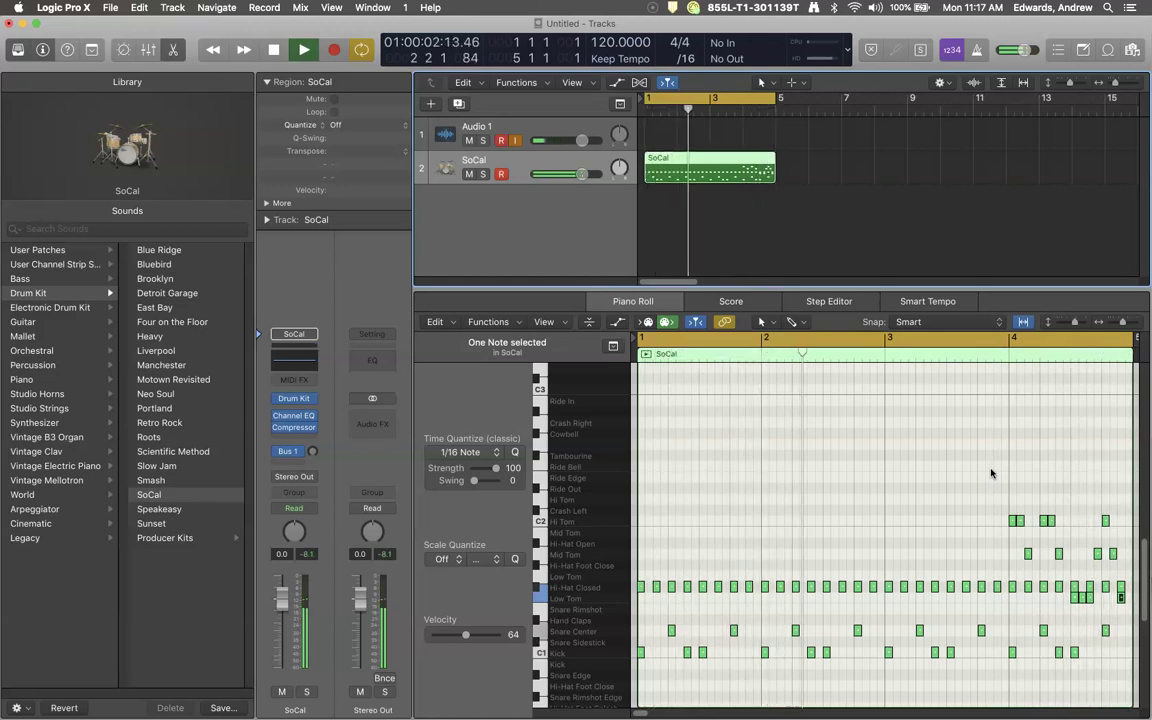
pyautogui.press('space')
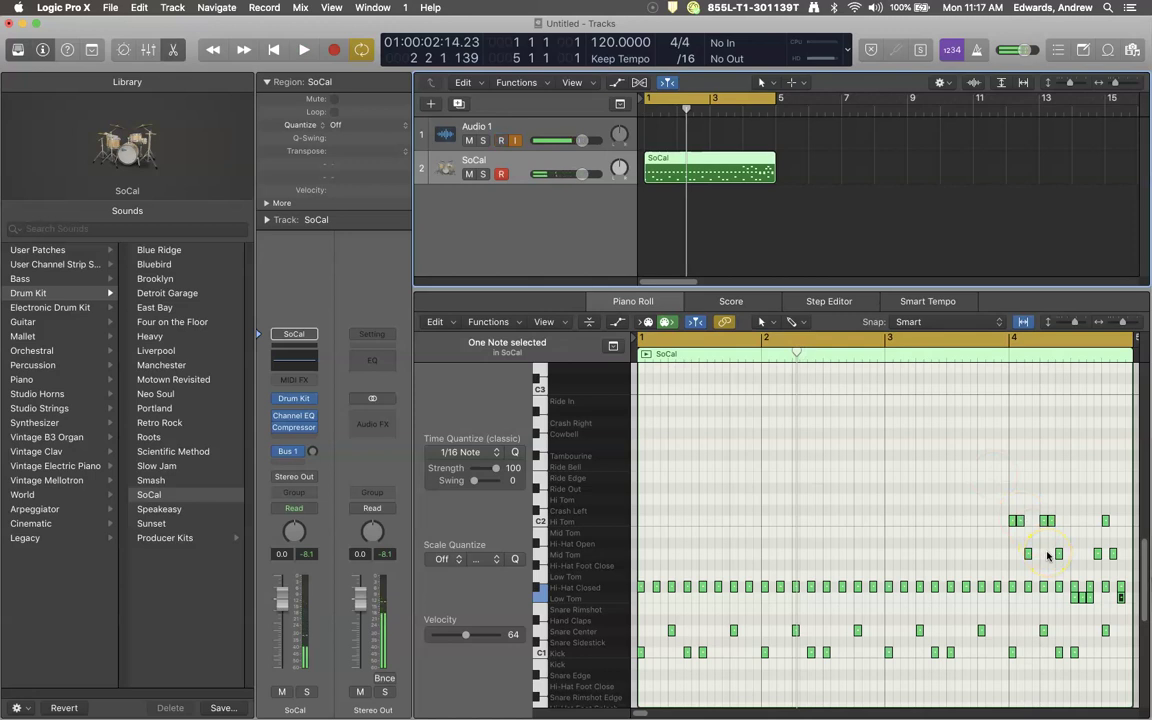
# Delete the kick note halfway between beats 2 and 3 of bar 4.
pyautogui.hscroll(3, 1042, 568)
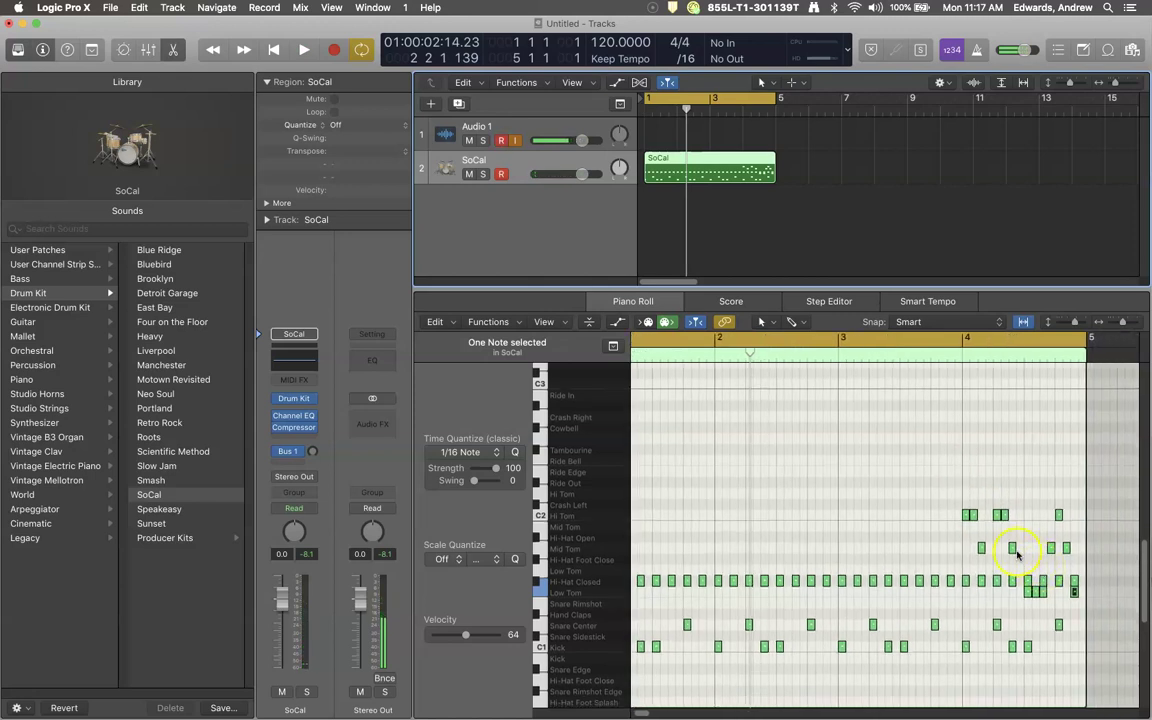
pyautogui.hscroll(-3, 1017, 555)
pyautogui.scroll(1, 1017, 555)
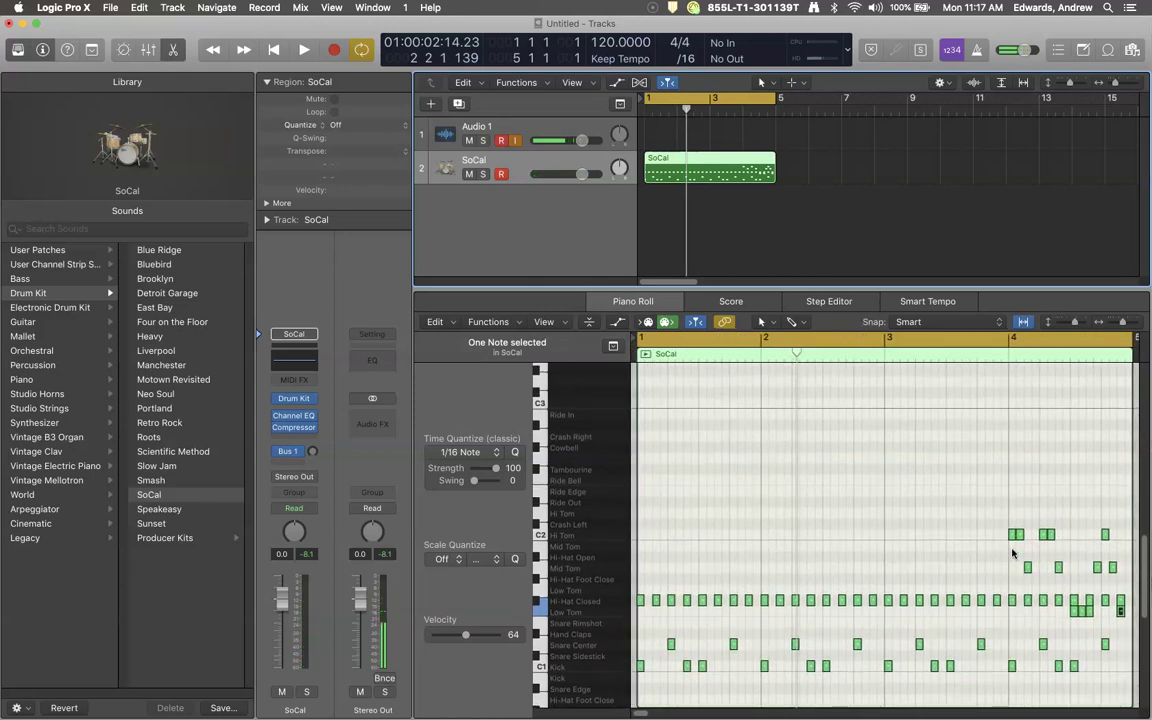
pyautogui.click(999, 567)
pyautogui.hscroll(3, 999, 567)
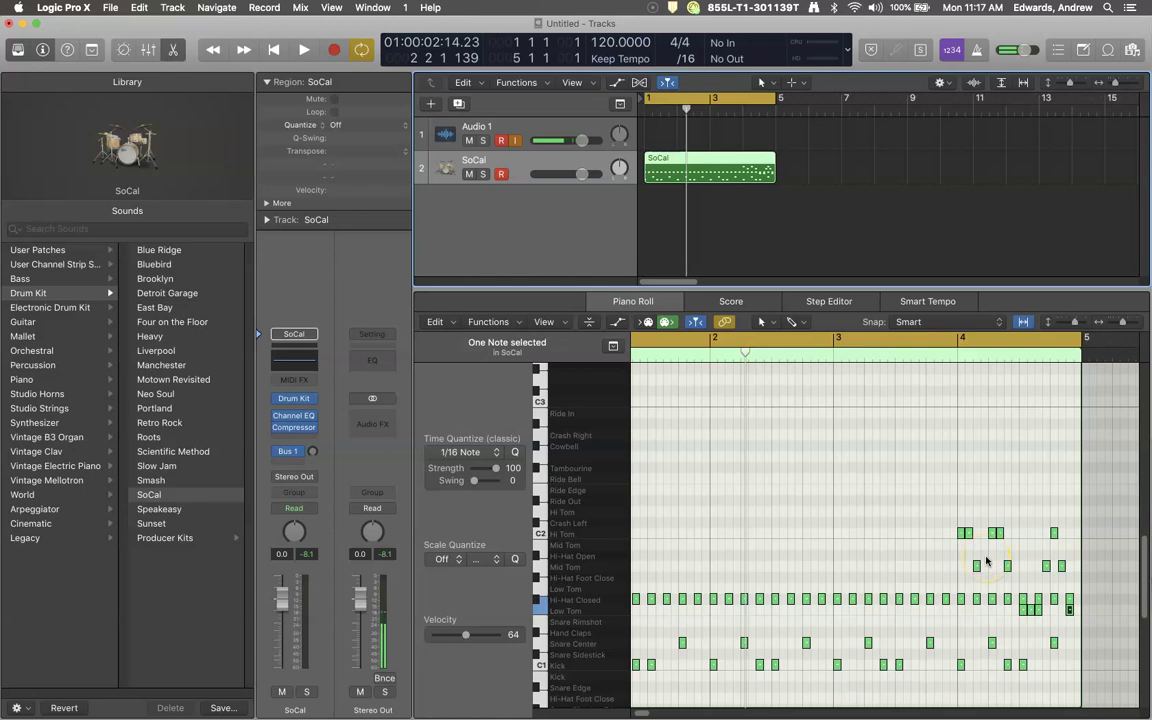
pyautogui.click(998, 583)
pyautogui.click(988, 632)
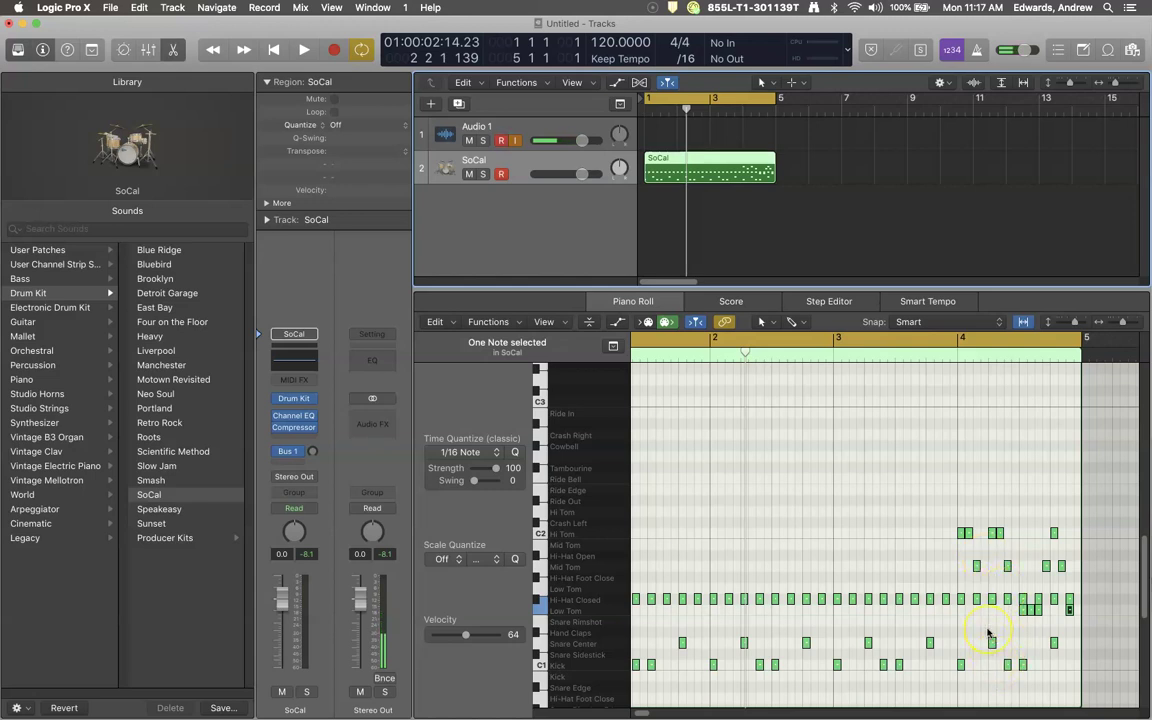
pyautogui.click(1005, 652)
pyautogui.click(1020, 665)
pyautogui.click(1012, 666)
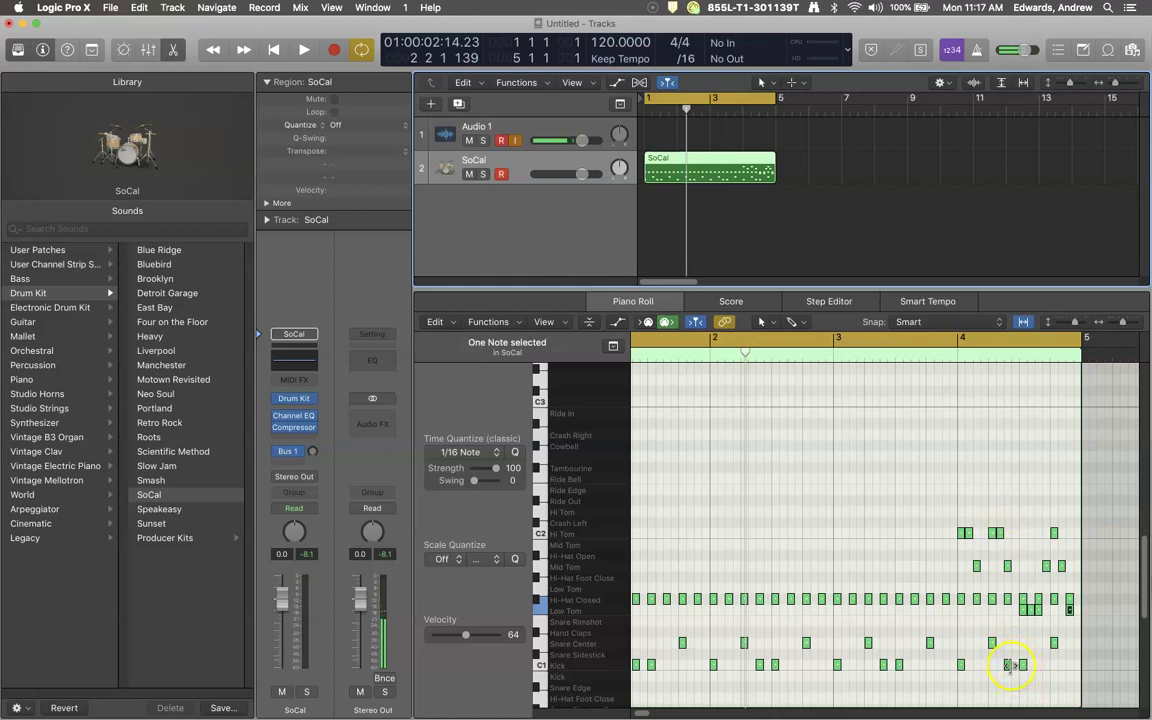
pyautogui.moveTo(1008, 668)
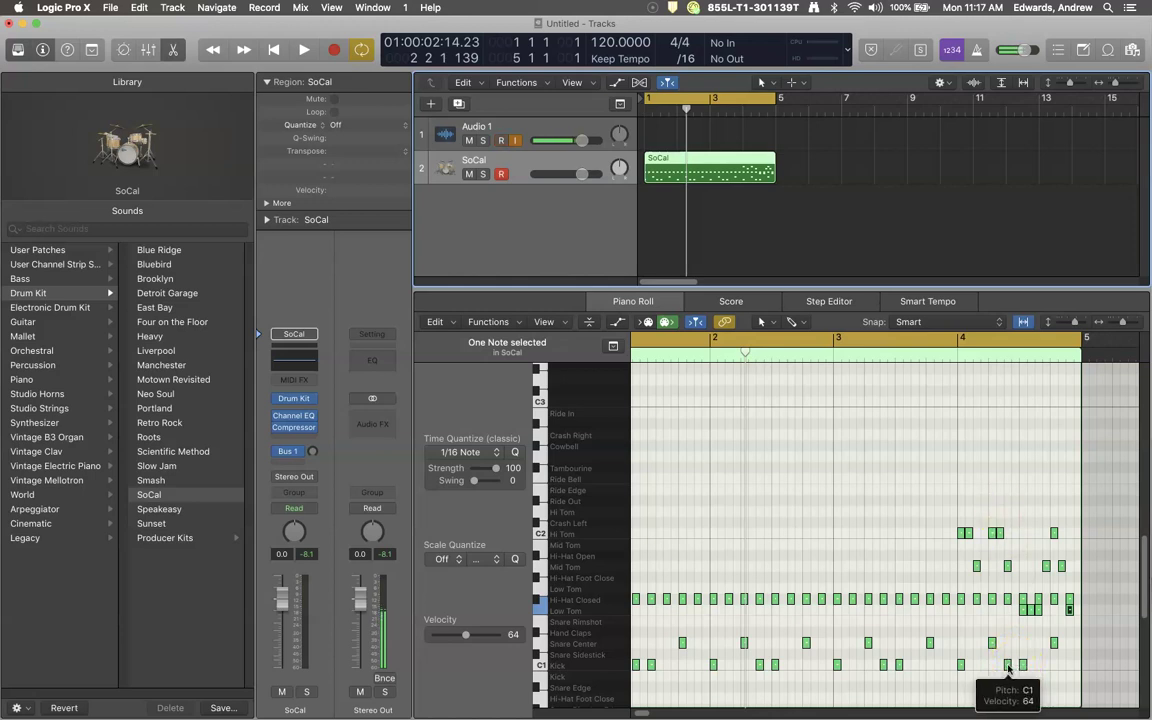
pyautogui.moveTo(1008, 668); pyautogui.dragTo(1024, 670)
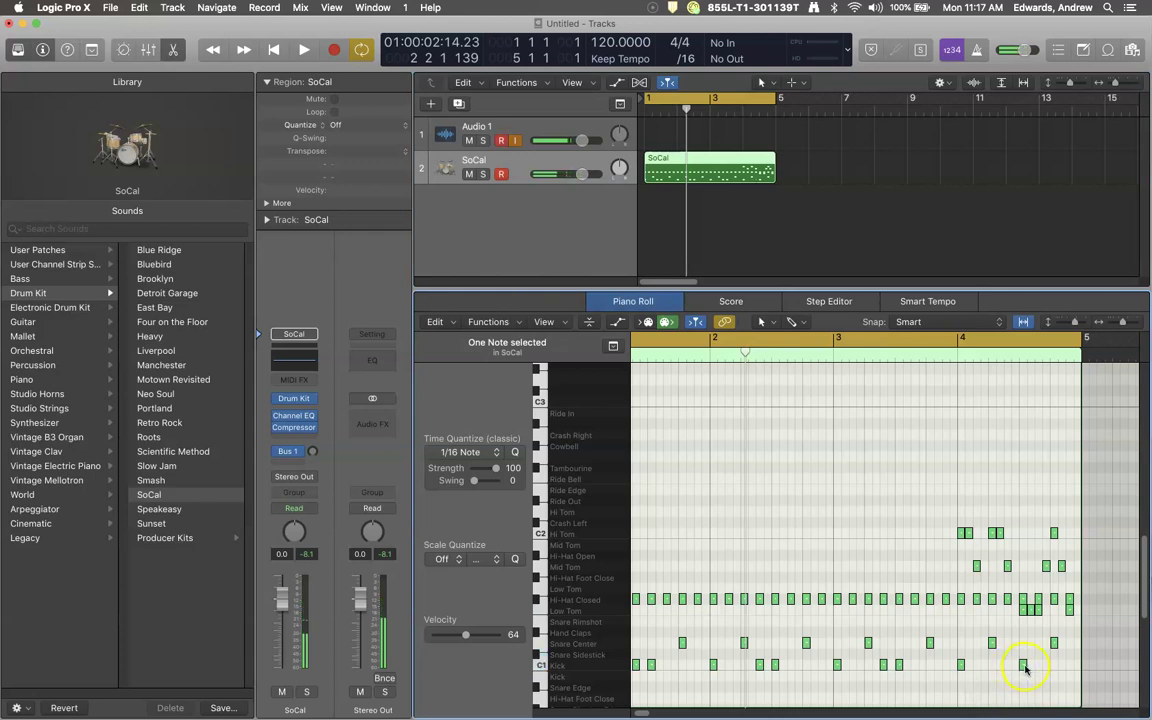
# Delete the snare note on beat 4 of bar 4 and all closed hi-hat notes from beat 3 onward.
pyautogui.click(992, 643)
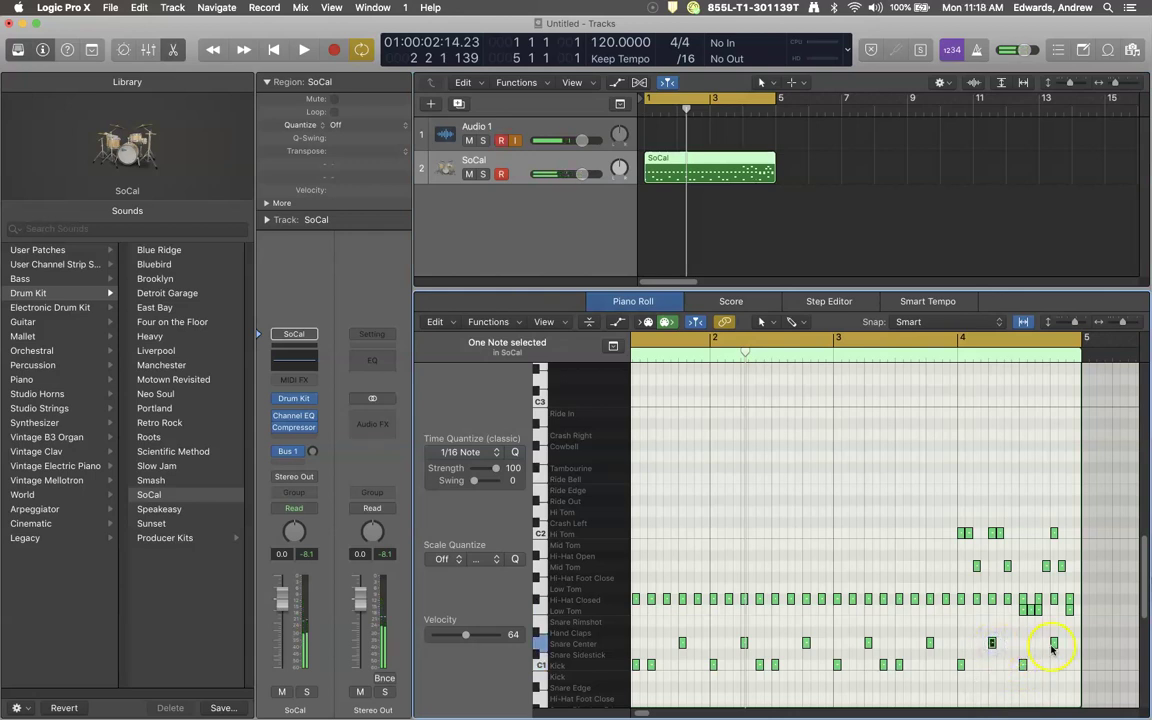
pyautogui.moveTo(1052, 650); pyautogui.dragTo(1055, 598)
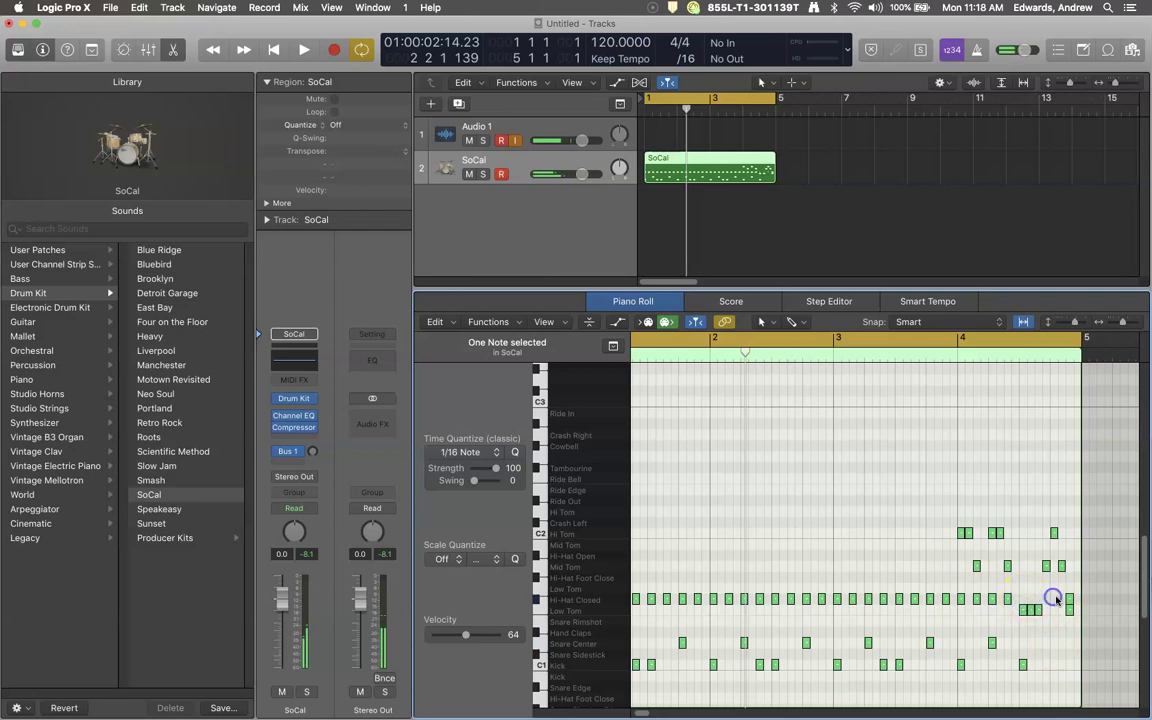
pyautogui.doubleClick(1070, 599)
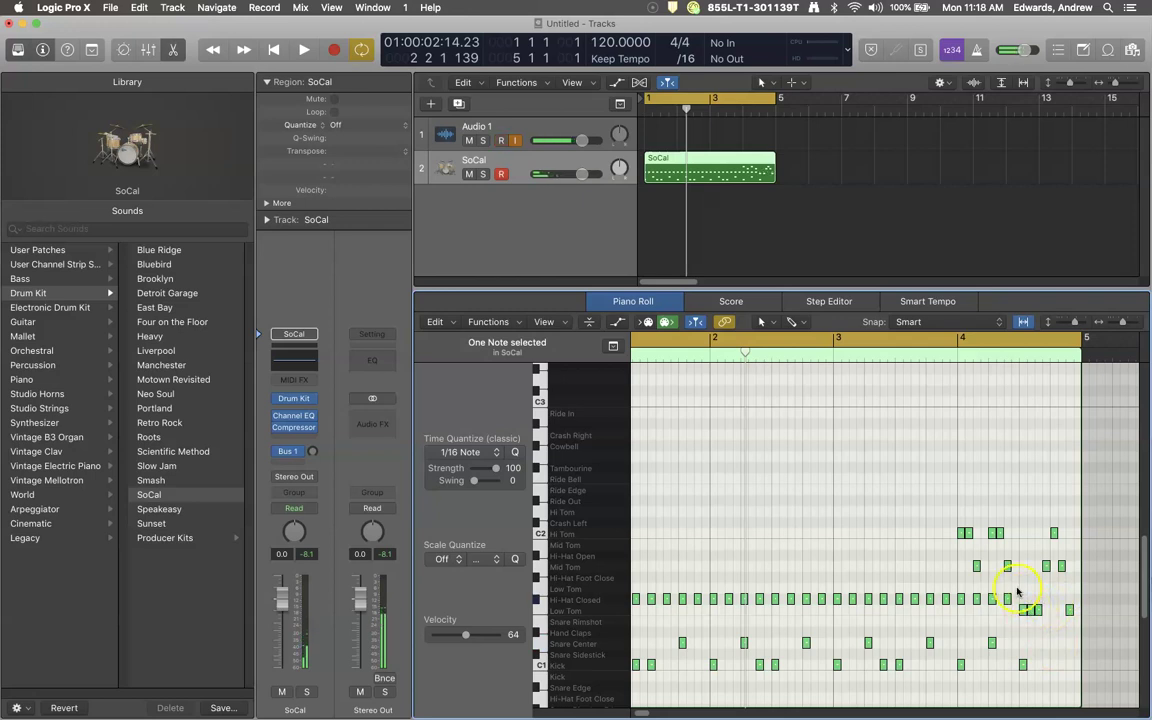
# Add a Crash Left note on beat 3 of bar 4 and Snare Rimshot notes on beat 4 and the bar's last sixteenth.
pyautogui.moveTo(1017, 592); pyautogui.dragTo(1025, 553)
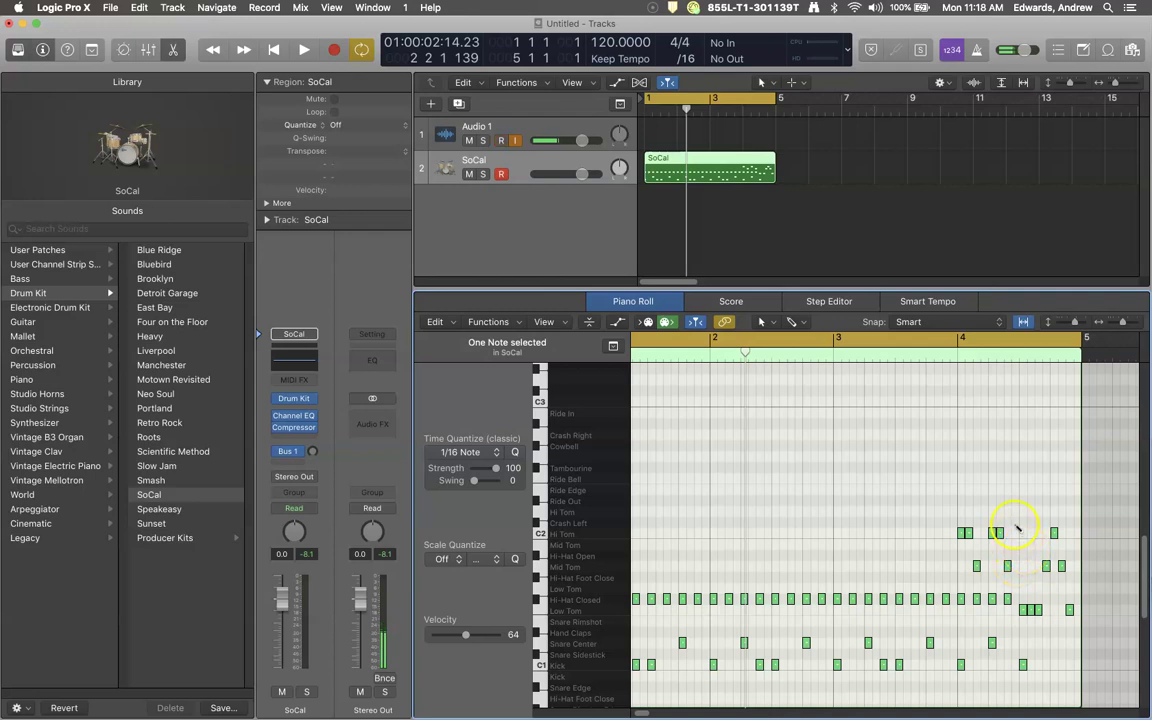
pyautogui.click(1022, 521)
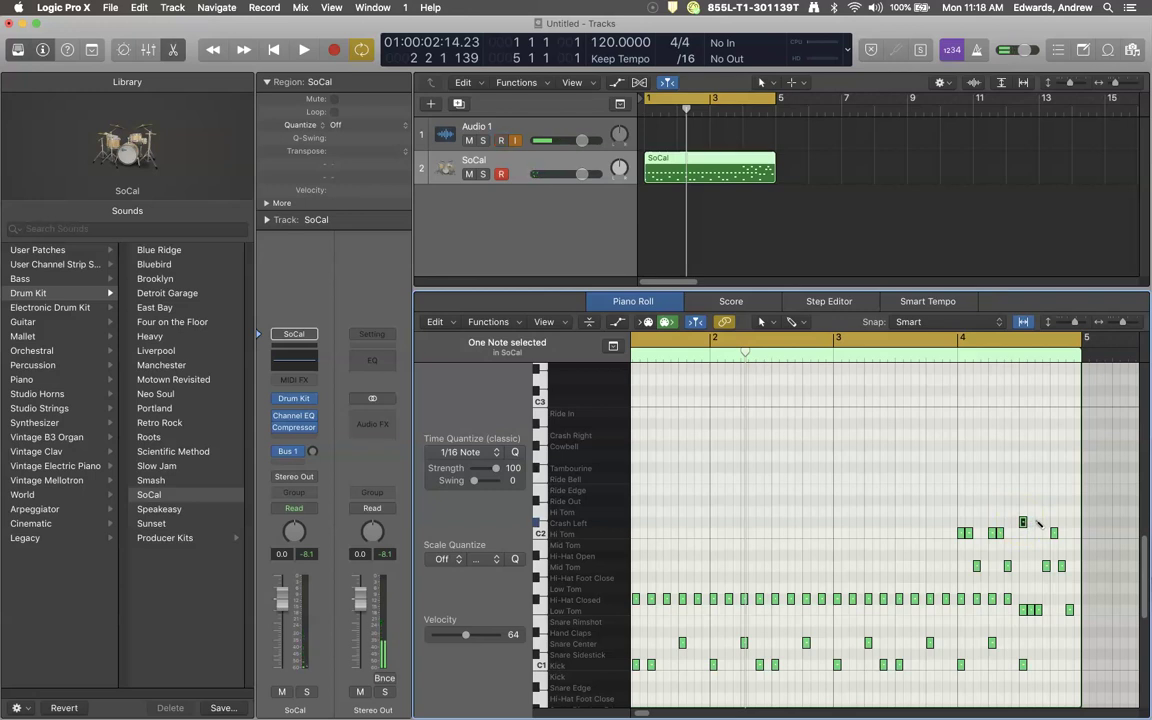
pyautogui.click(1022, 612)
pyautogui.click(1055, 624)
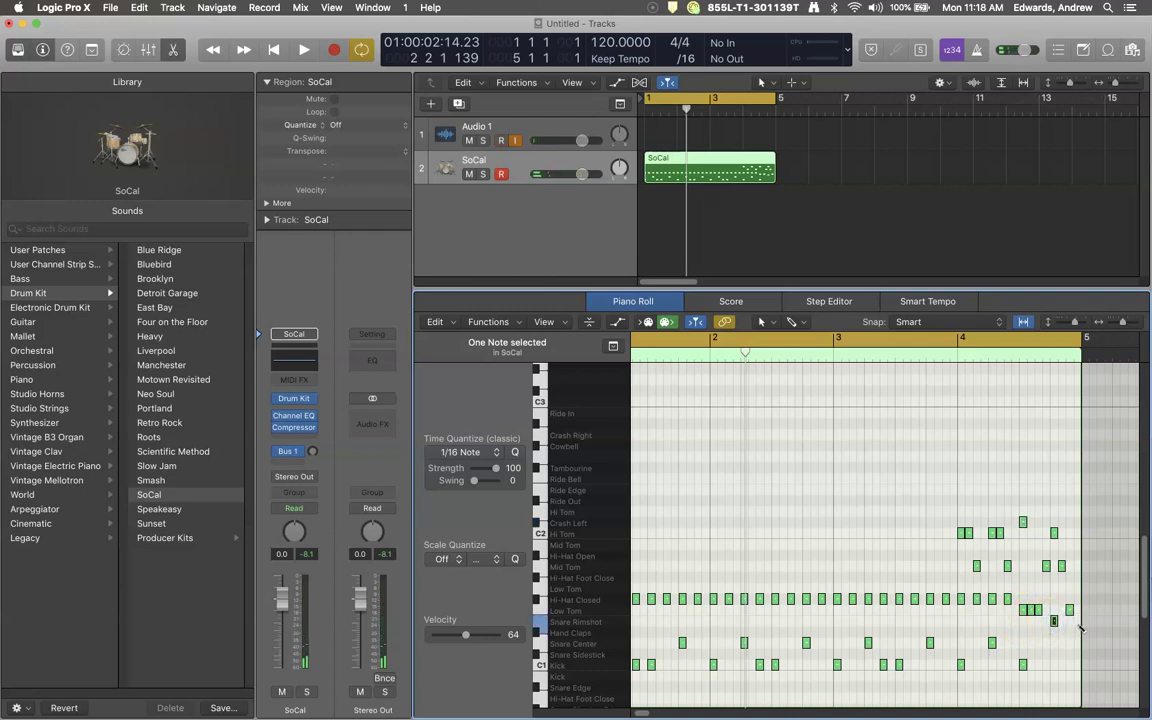
pyautogui.click(1079, 626)
pyautogui.click(1037, 624)
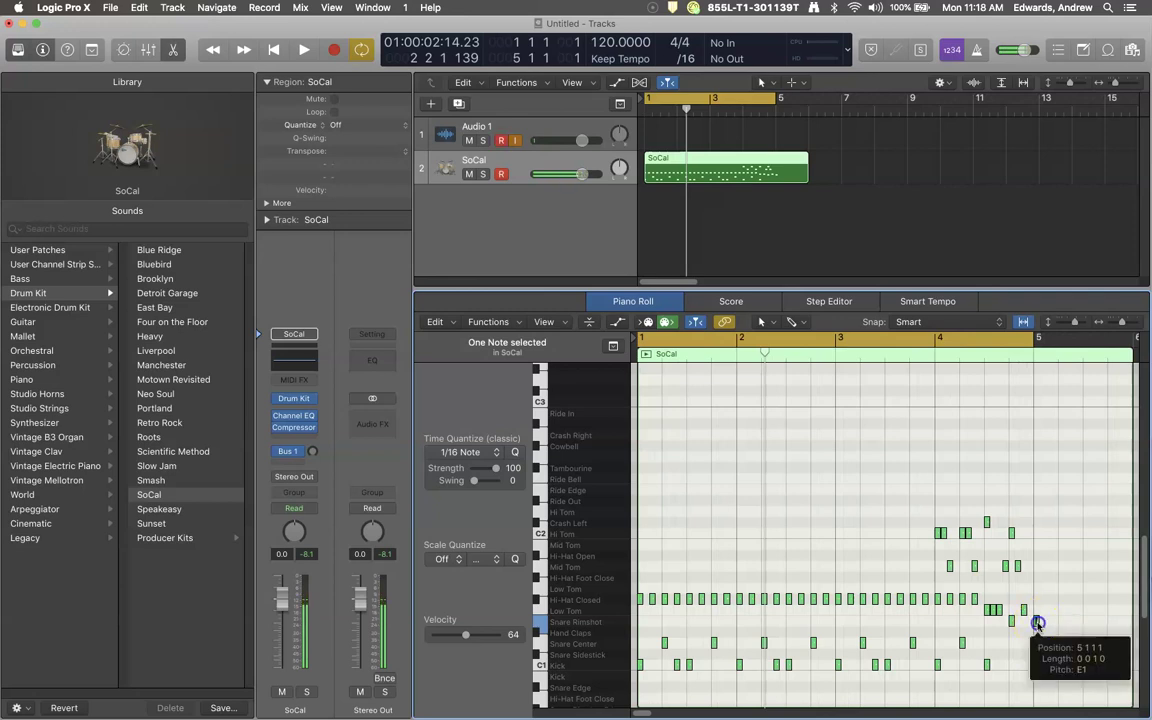
pyautogui.moveTo(1038, 624); pyautogui.dragTo(1031, 620)
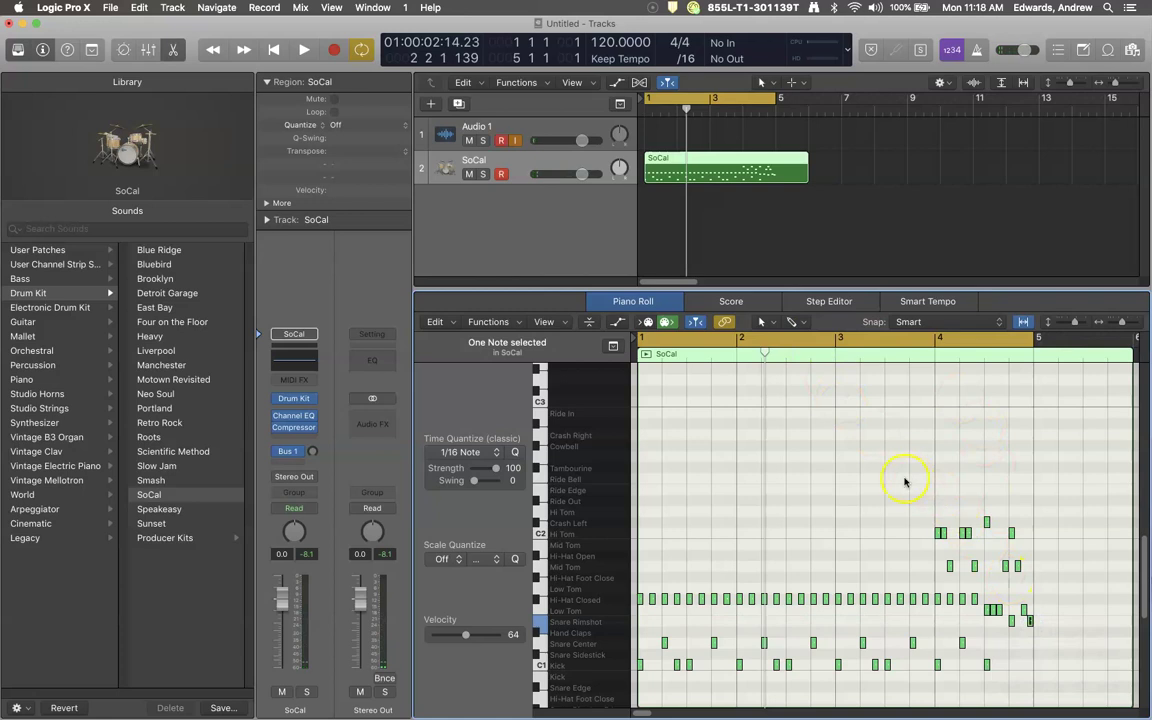
# Play back the pattern with its fill and shorten the SoCal region to end at bar 5.
pyautogui.click(301, 49)
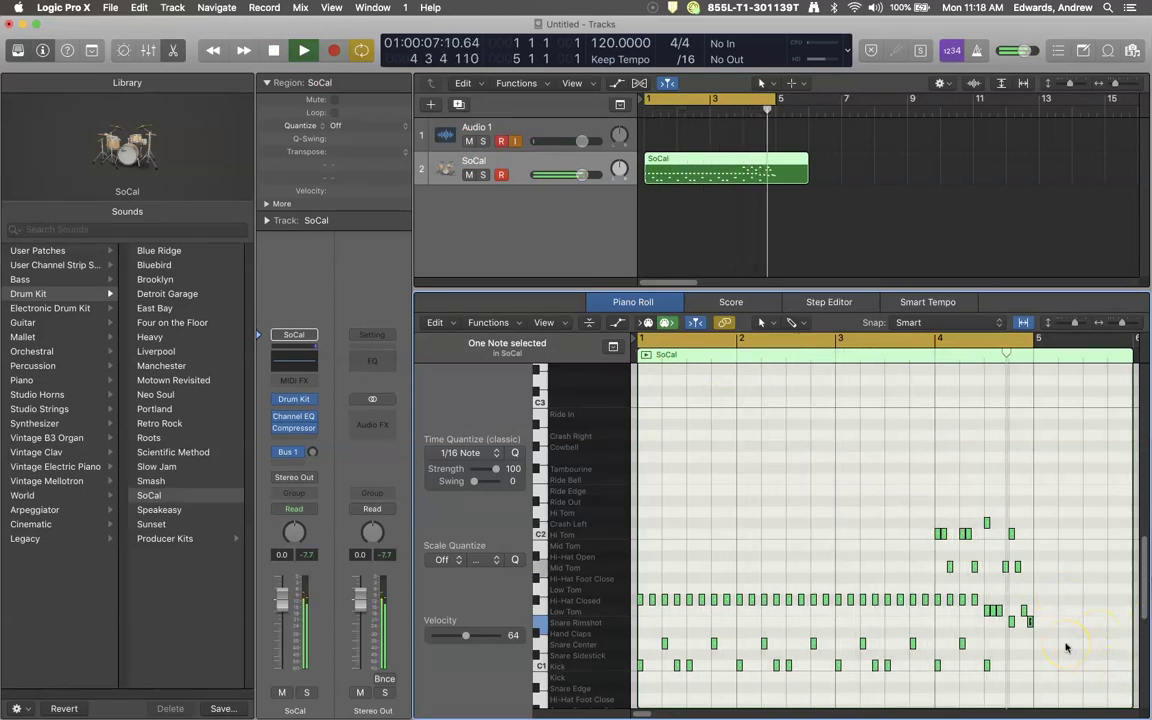
pyautogui.click(275, 51)
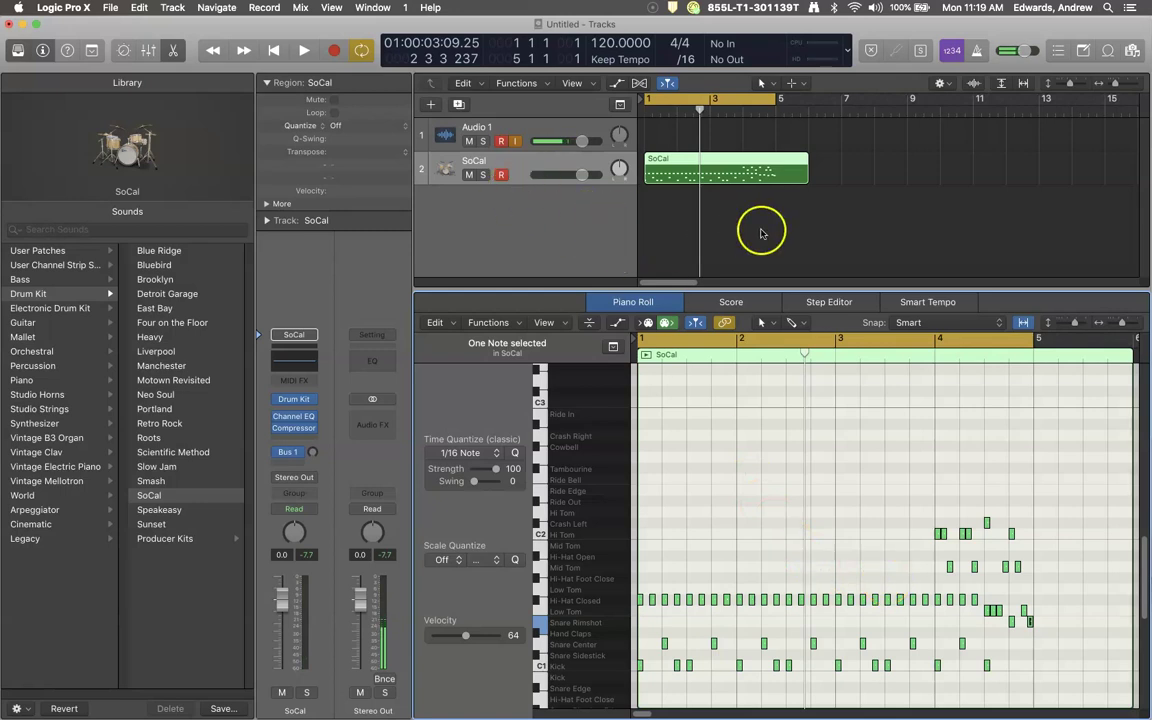
pyautogui.moveTo(805, 182); pyautogui.dragTo(775, 183)
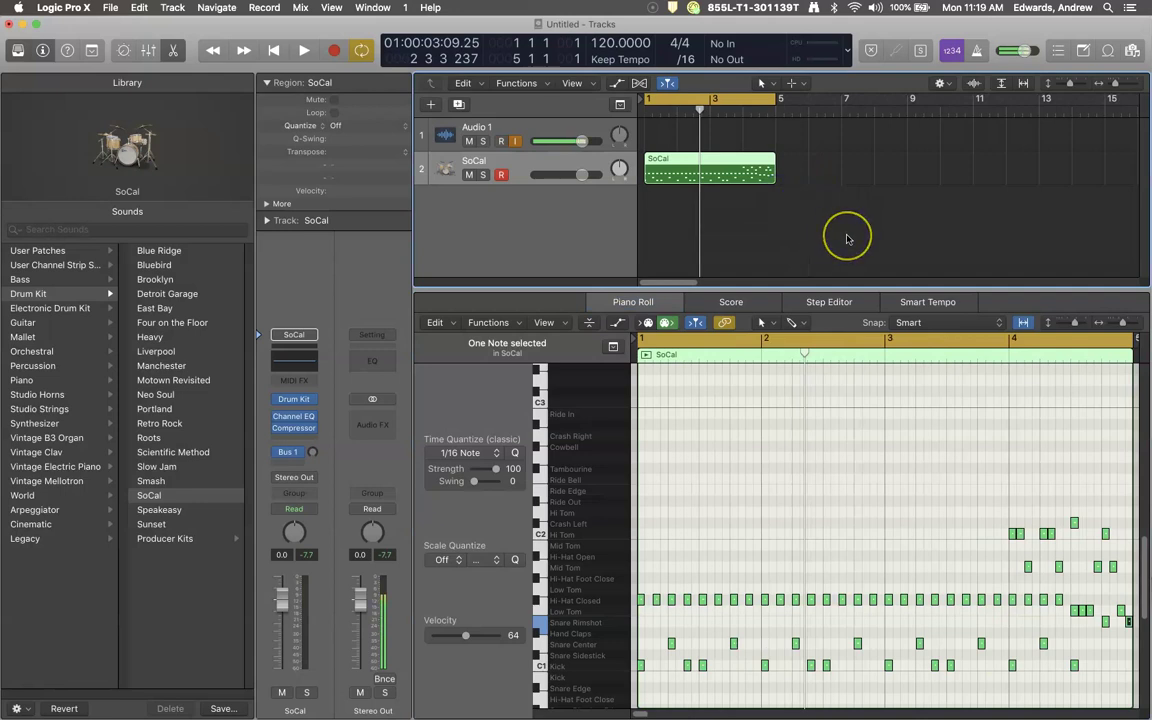